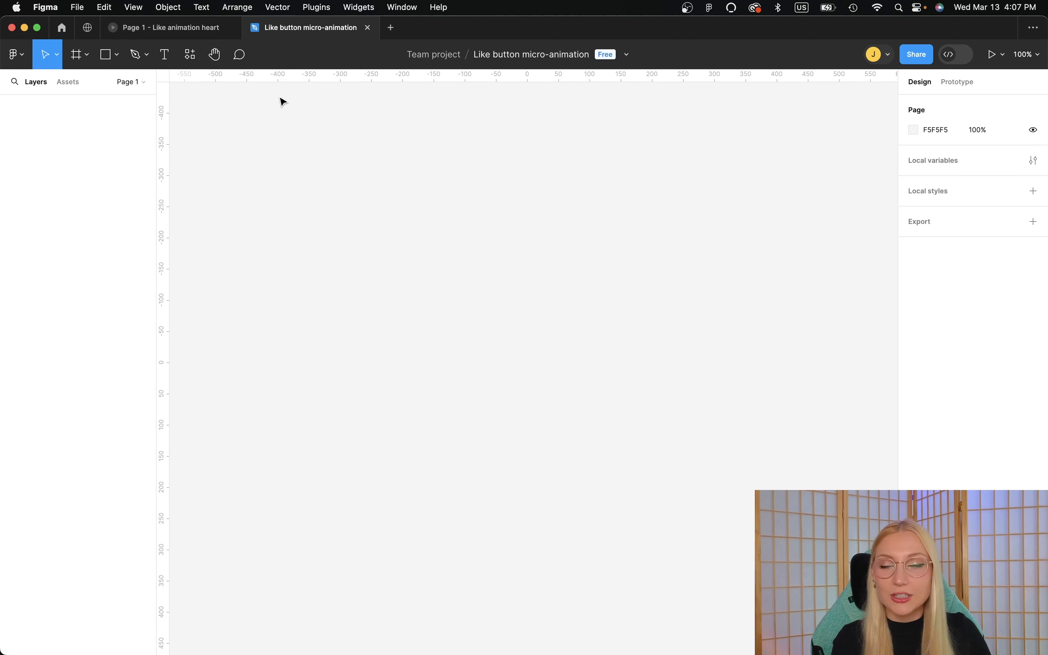
# Search the Material Design Icons (Community) plugin for heart icons and close the plugin.
pyautogui.click(318, 9)
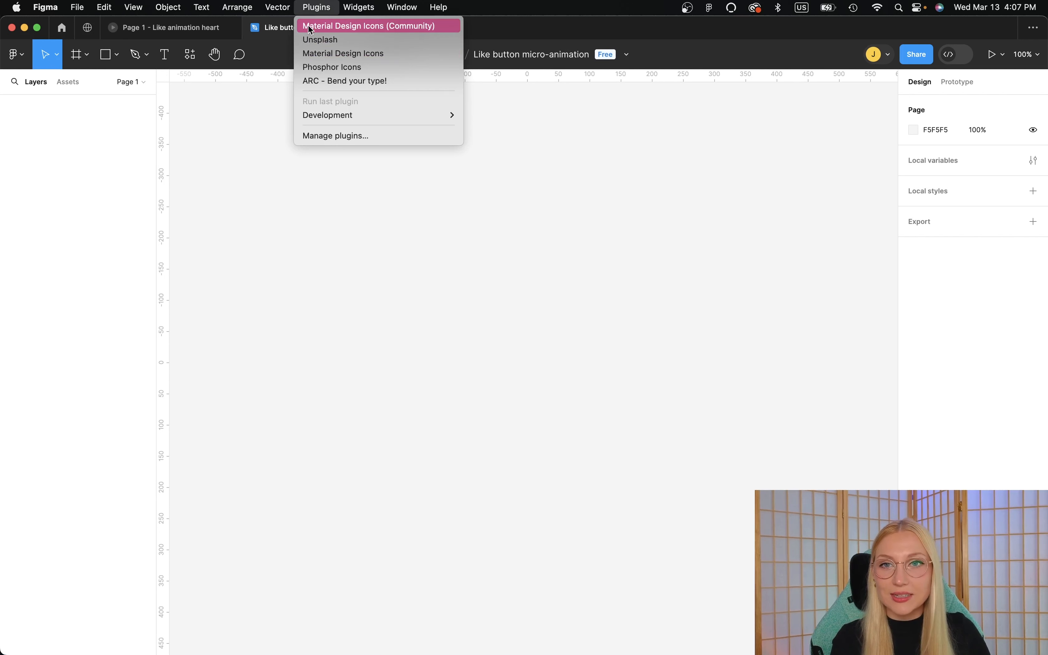
pyautogui.click(394, 29)
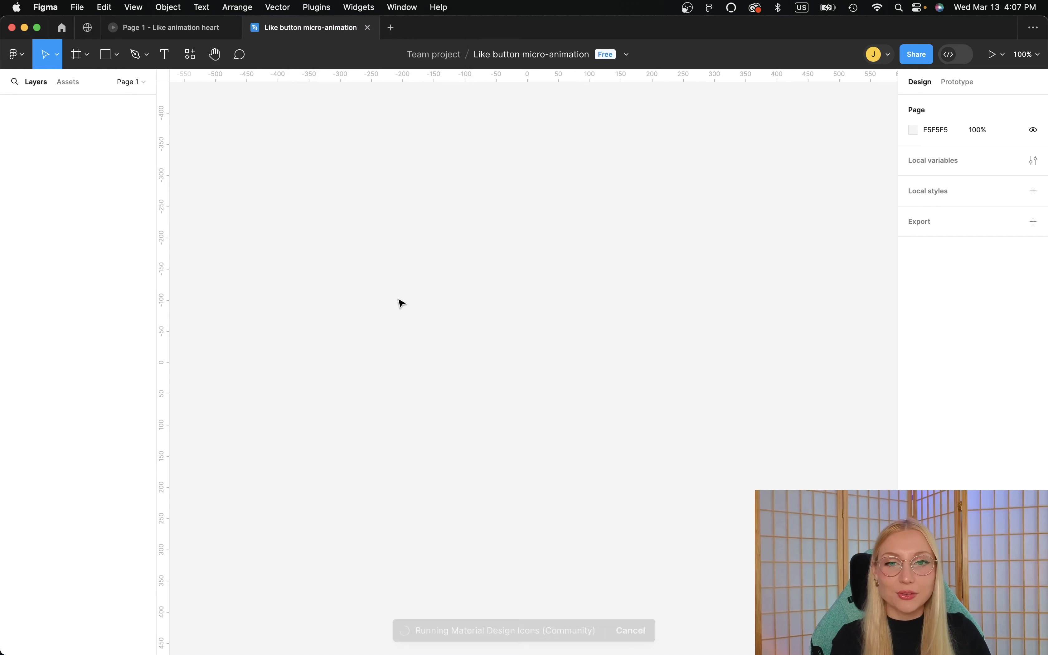
pyautogui.moveTo(710, 184); pyautogui.dragTo(669, 187)
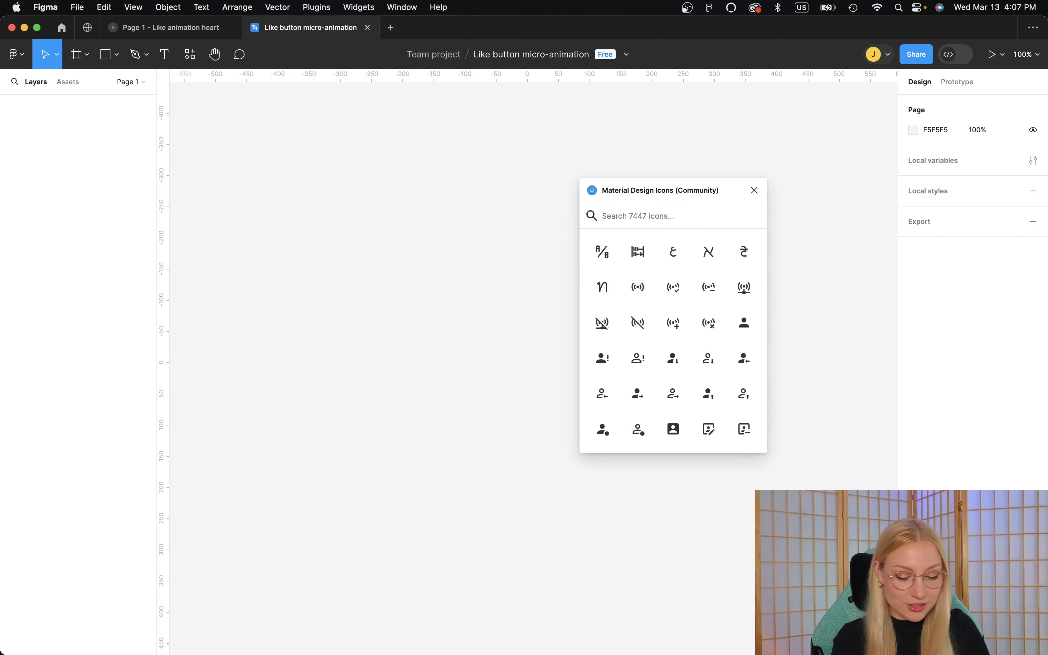
pyautogui.write('heart')
pyautogui.click(602, 253)
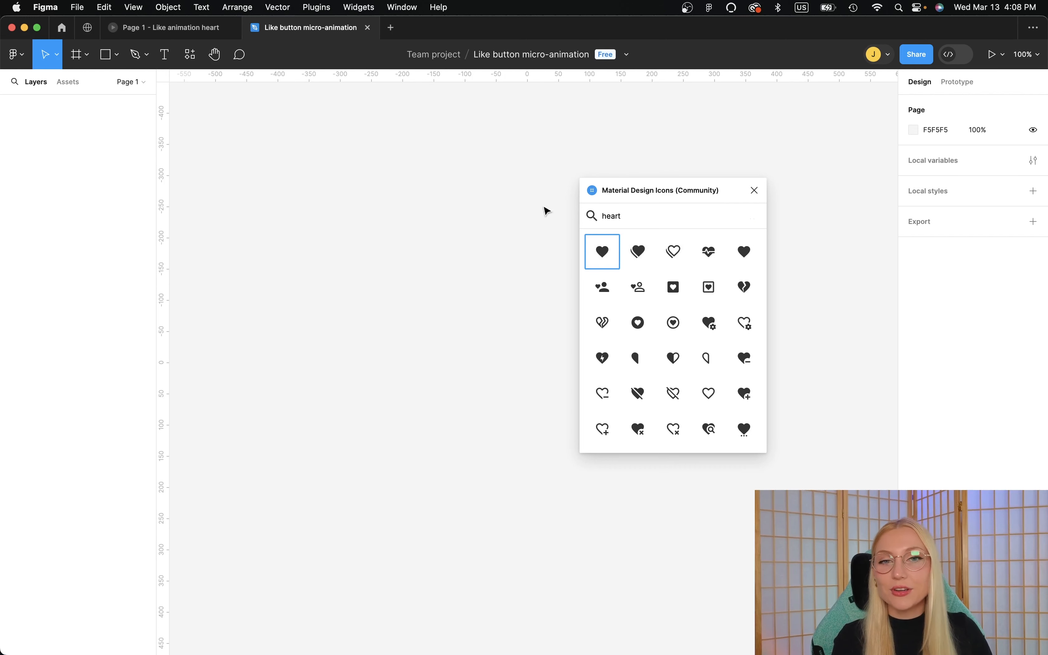
pyautogui.click(755, 191)
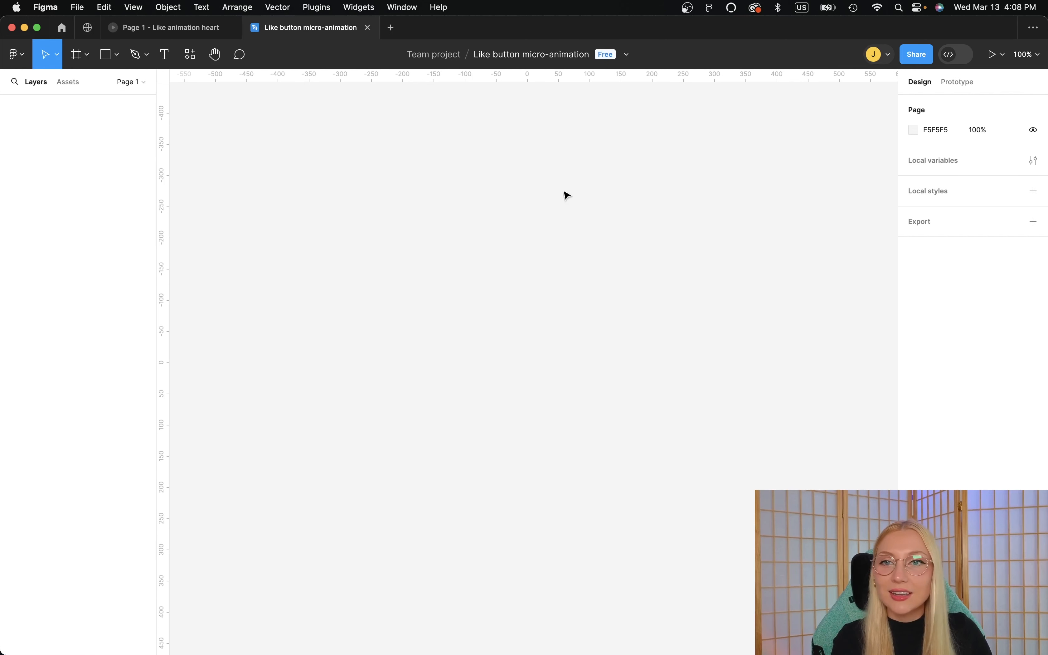
# Draw an upright rectangle on the empty canvas and resize it to about 128 × 210.
pyautogui.click(106, 55)
pyautogui.scroll(5, 524, 299)
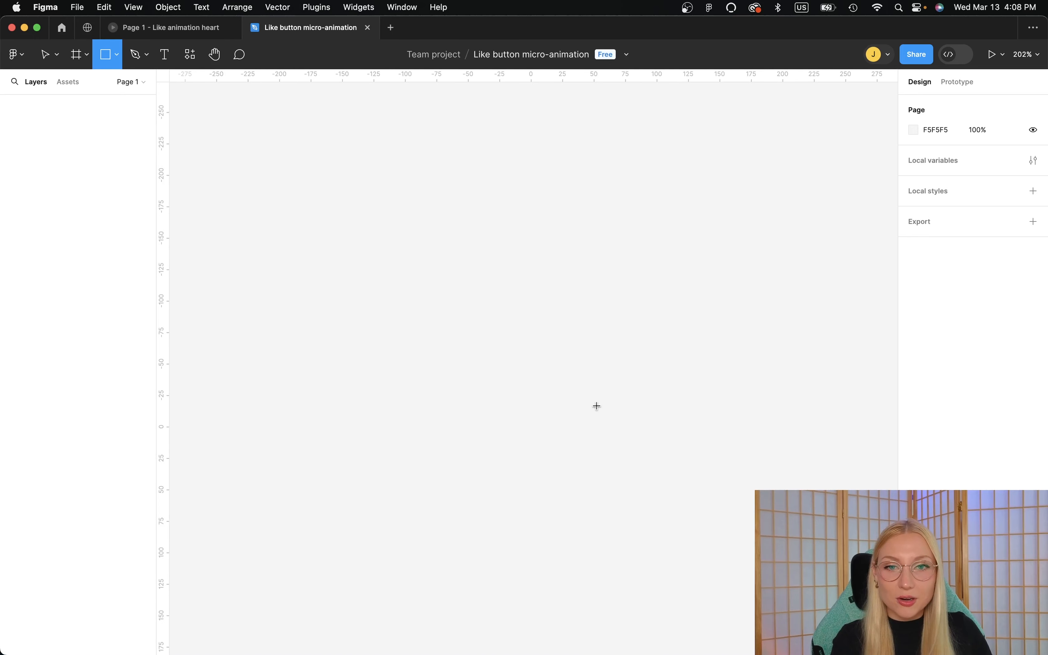
pyautogui.moveTo(597, 406); pyautogui.dragTo(607, 414)
pyautogui.scroll(-5, 563, 414)
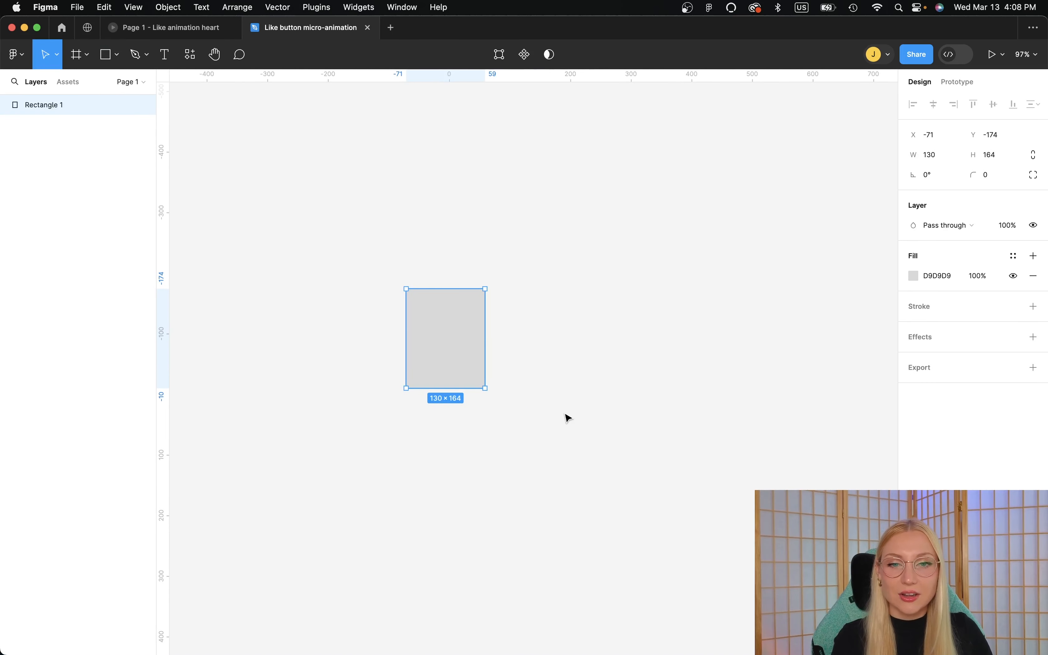
pyautogui.moveTo(486, 390); pyautogui.dragTo(462, 308)
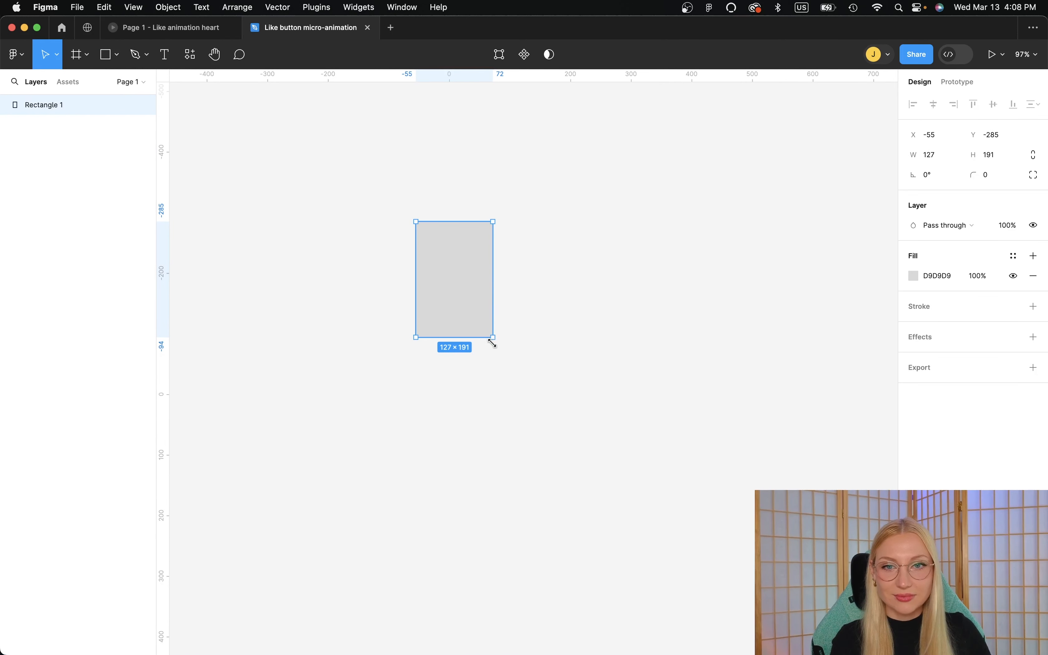
pyautogui.moveTo(492, 340); pyautogui.dragTo(494, 349)
# Round only the rectangle's two upper corners with a corner radius of 141.
pyautogui.press('Return')
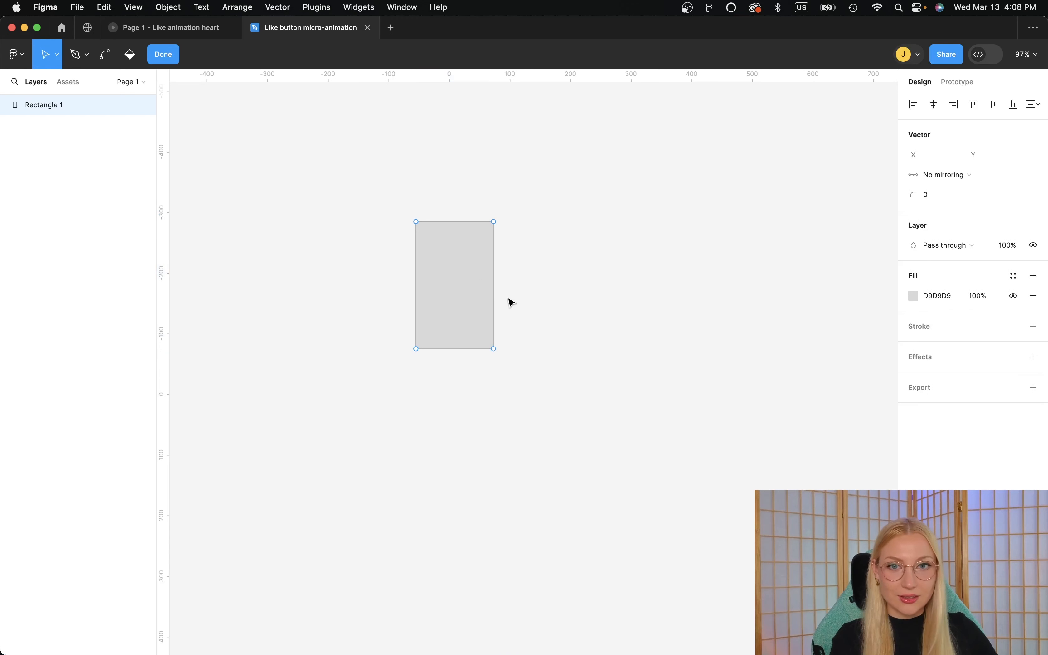
pyautogui.click(417, 222)
pyautogui.keyDown('shift'); pyautogui.click(495, 223); pyautogui.keyUp('shift')
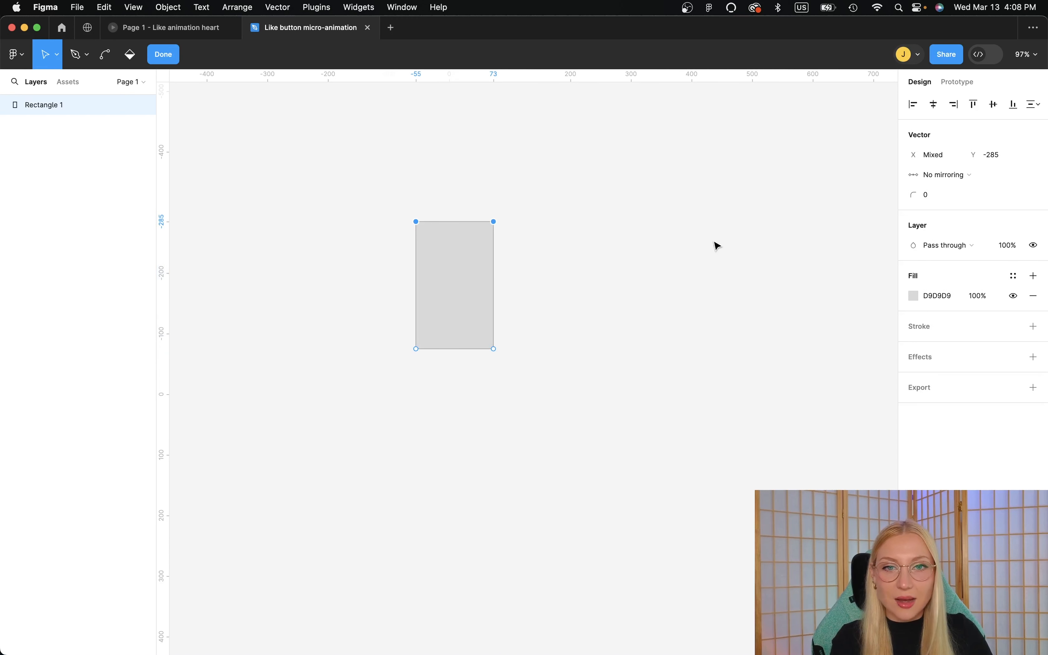
pyautogui.moveTo(914, 195); pyautogui.dragTo(43, 196)
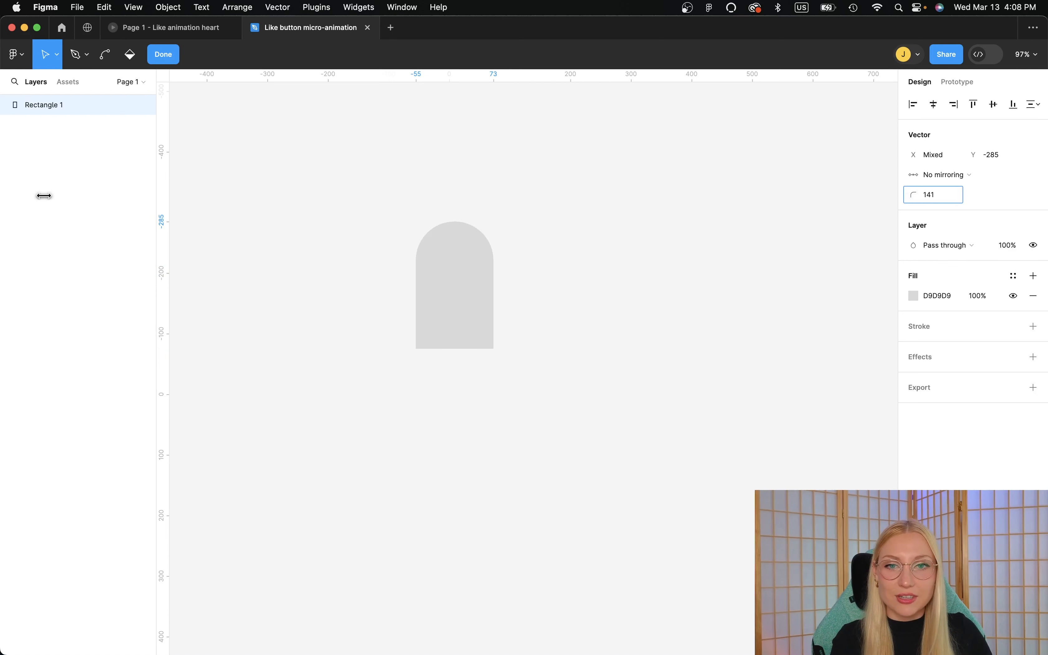
pyautogui.press('Escape')
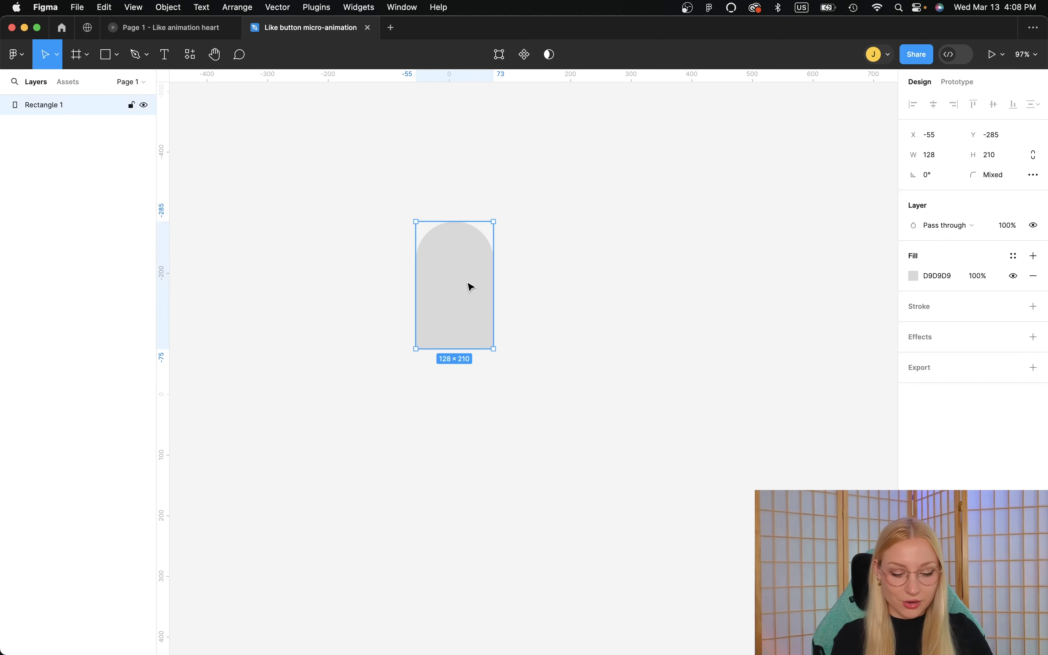
# Duplicate the rounded shape and rotate the copy 90° clockwise, aligning its square end with the original's square lower end.
pyautogui.press('super+d')
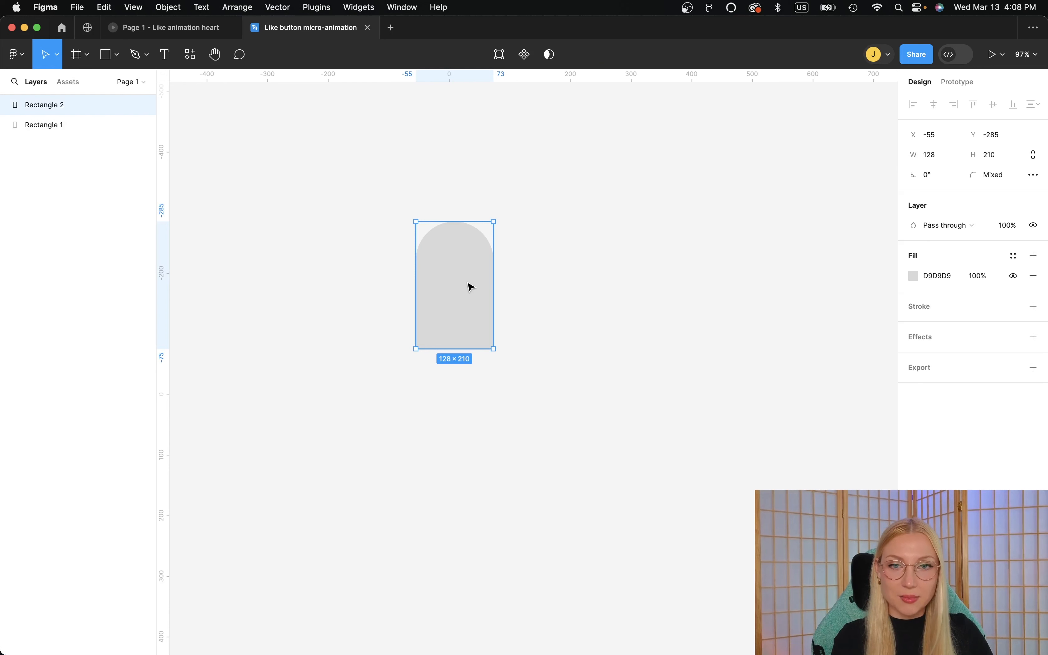
pyautogui.moveTo(469, 286); pyautogui.dragTo(528, 288)
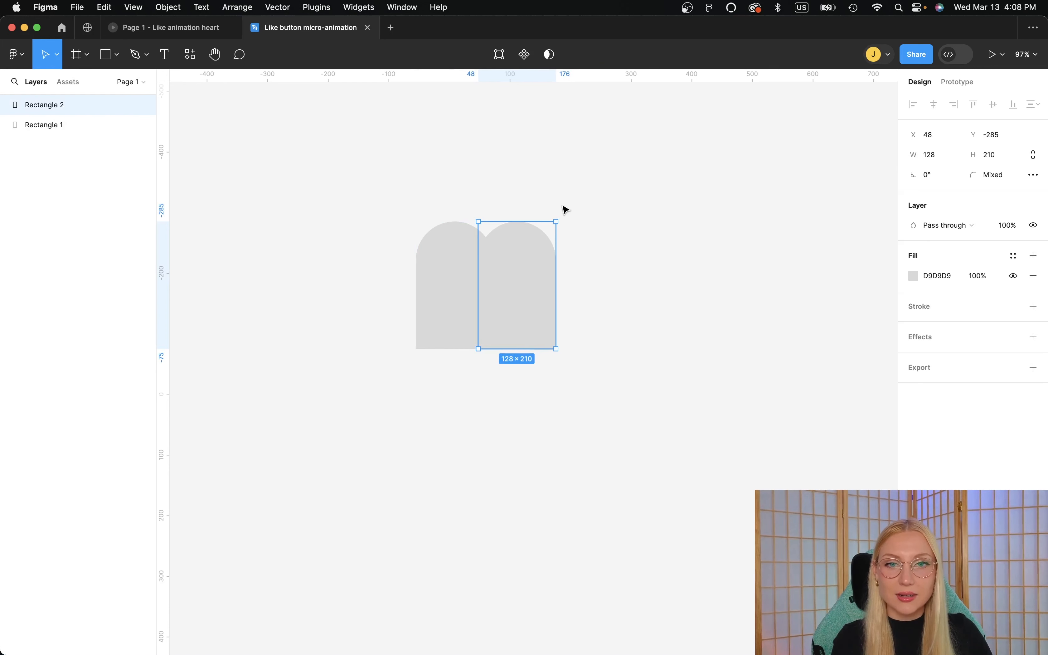
pyautogui.moveTo(560, 213); pyautogui.dragTo(635, 347)
pyautogui.moveTo(538, 294); pyautogui.dragTo(501, 323)
pyautogui.moveTo(568, 234); pyautogui.dragTo(549, 253)
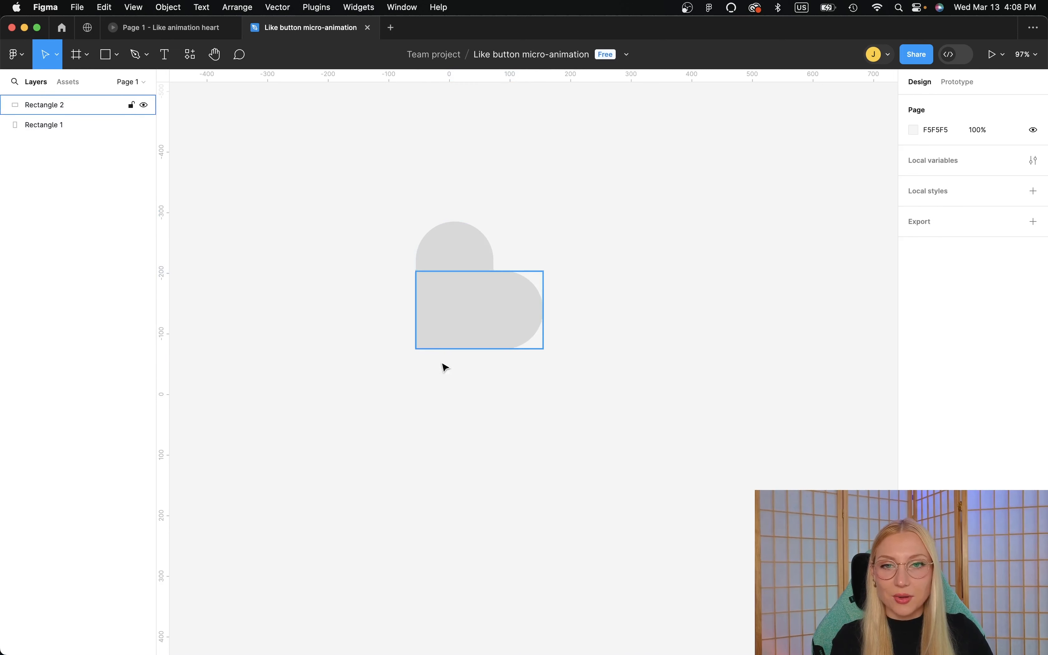
# Combine the two overlapping rounded shapes into a single shape with a Union.
pyautogui.moveTo(581, 189); pyautogui.dragTo(425, 355)
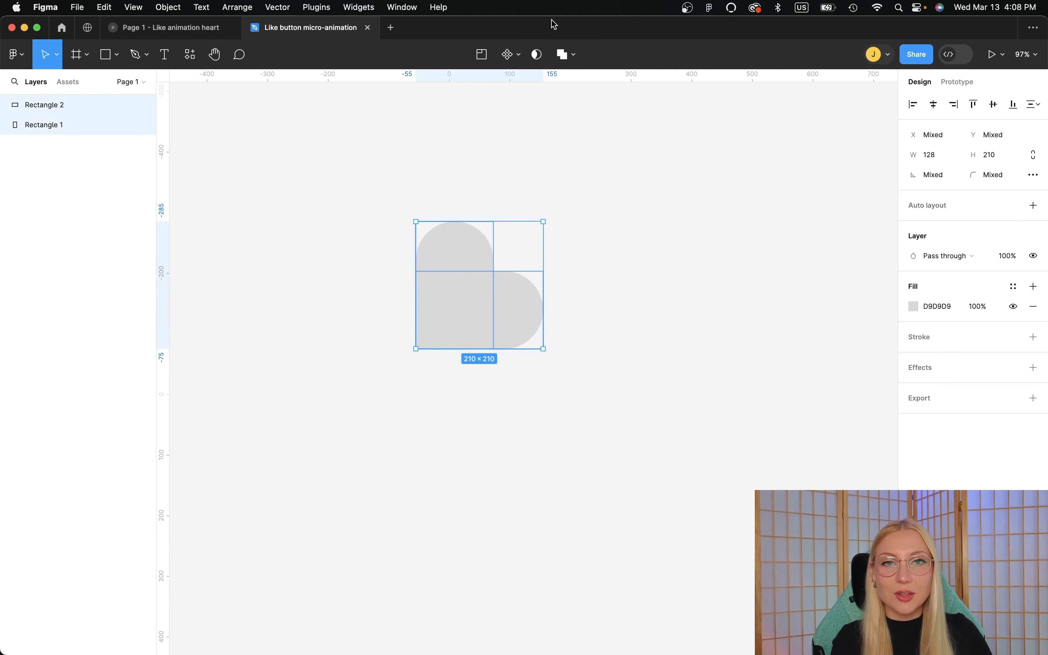
pyautogui.click(573, 55)
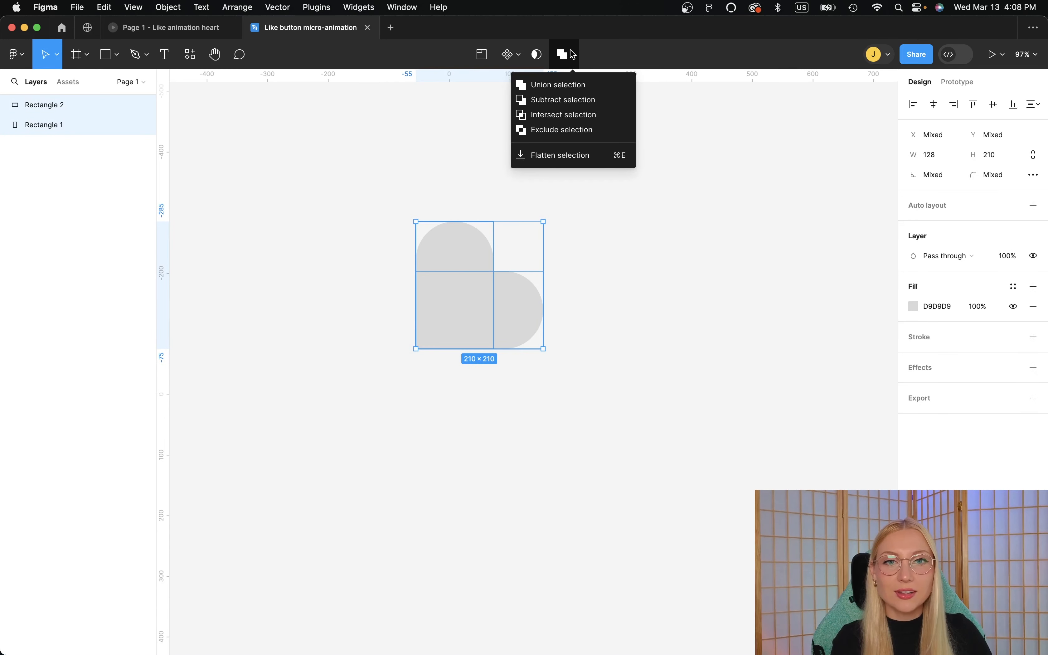
pyautogui.click(598, 89)
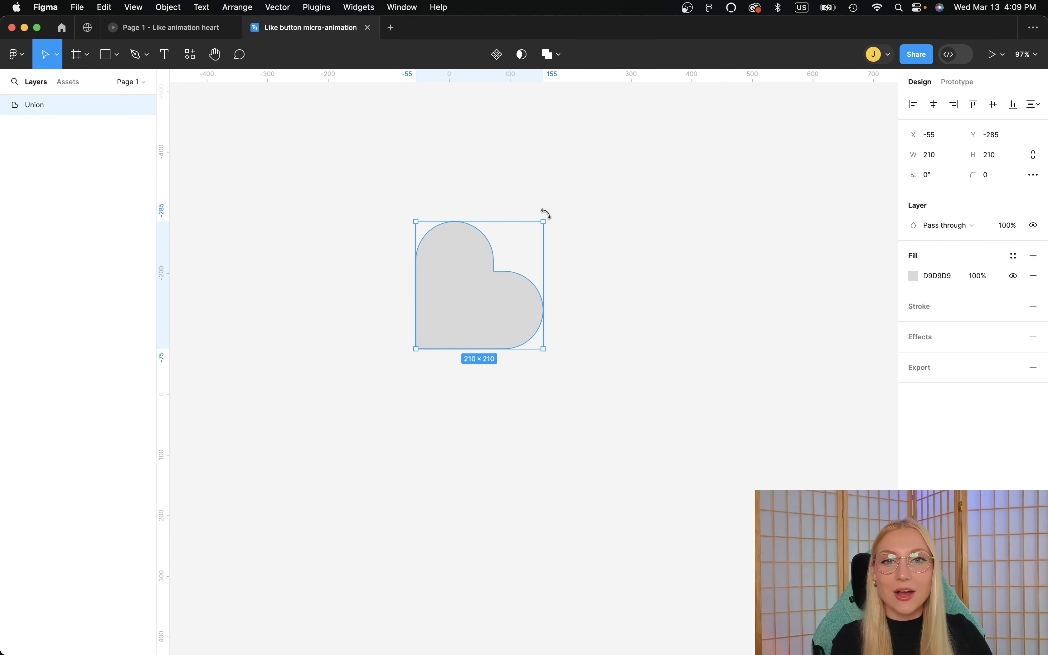
# Rotate the combined shape to 45° so the heart stands upright on its tip.
pyautogui.moveTo(545, 213); pyautogui.dragTo(481, 187)
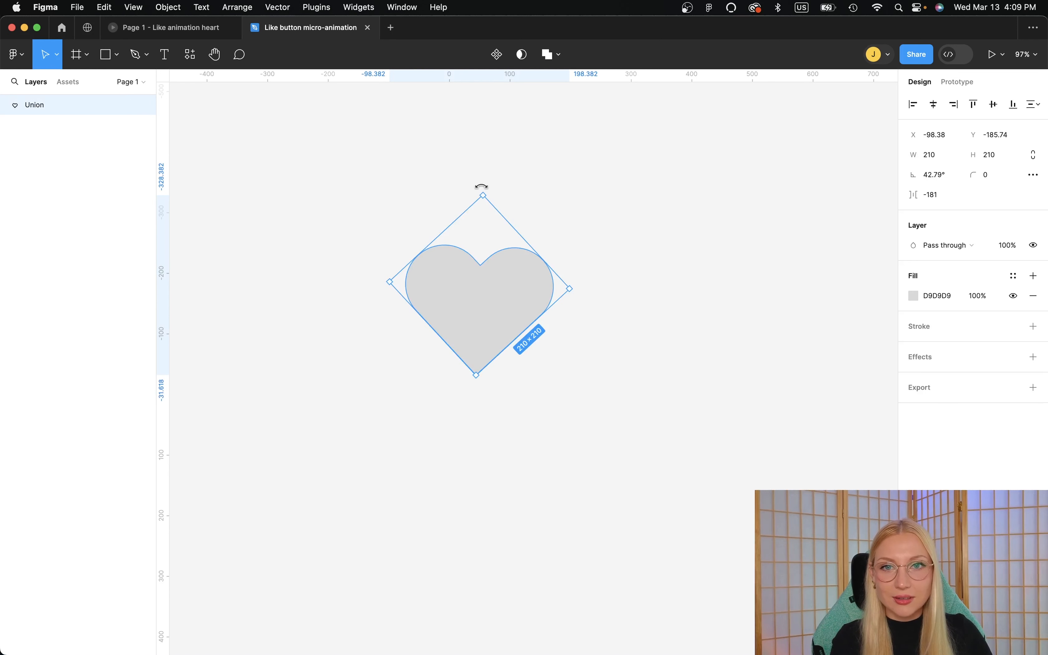
pyautogui.moveTo(482, 187); pyautogui.dragTo(474, 187)
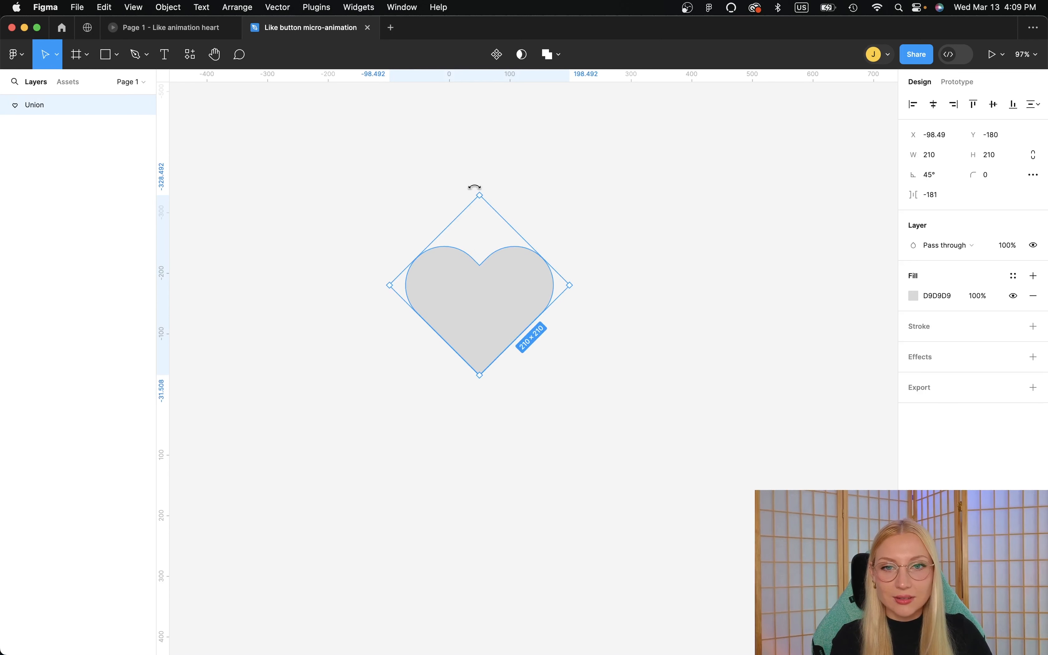
pyautogui.click(508, 169)
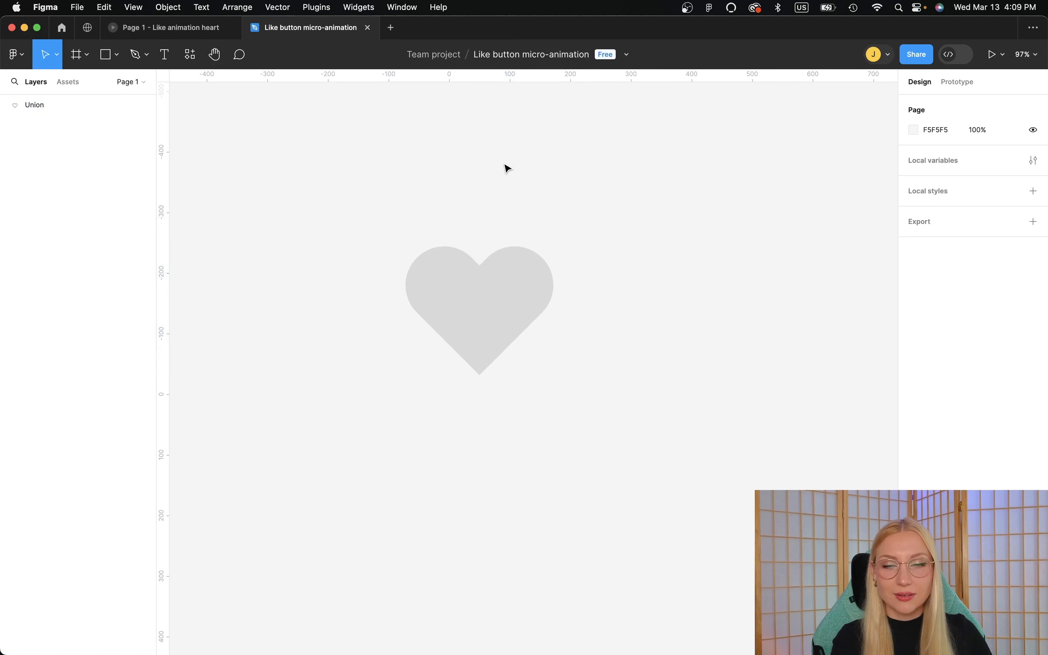
# Turn the heart into an outline by hiding its fill and adding an inside stroke of width 11.
pyautogui.click(500, 310)
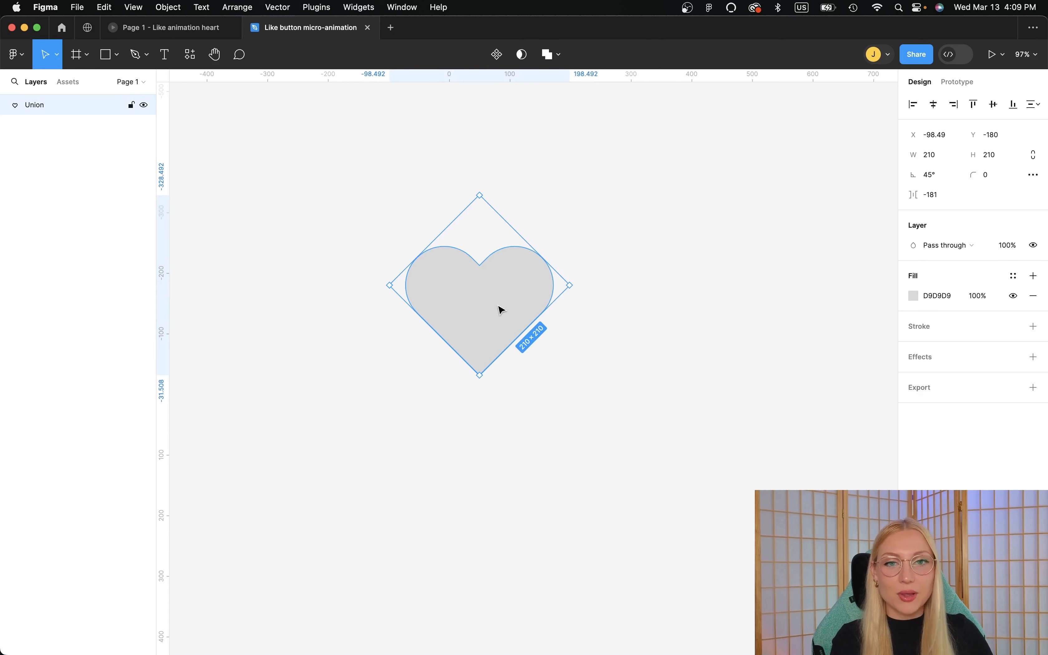
pyautogui.scroll(-1, 501, 310)
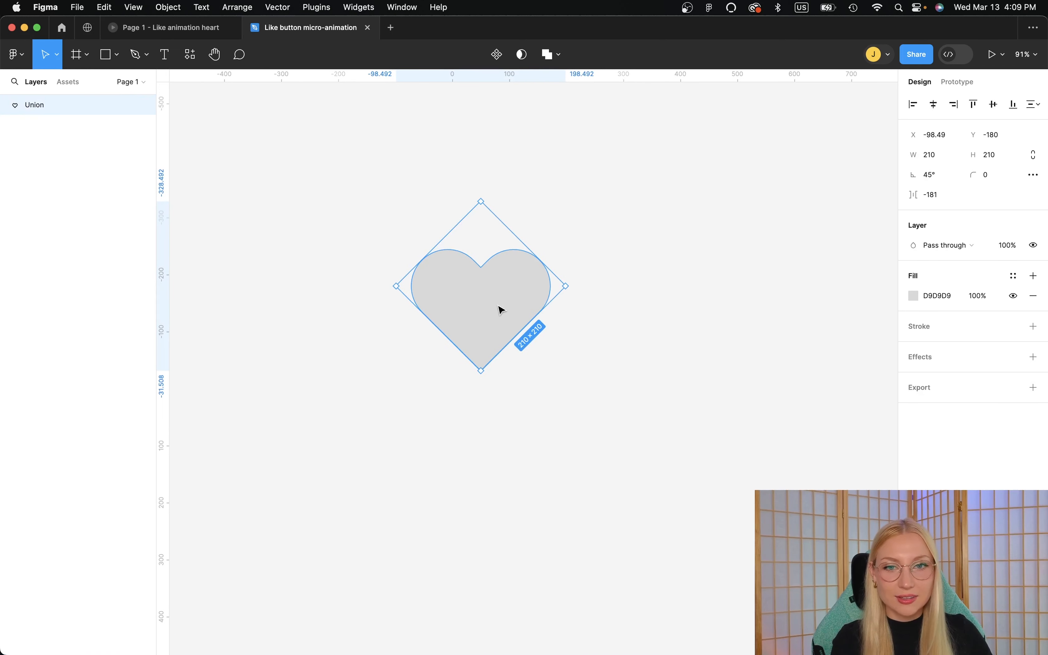
pyautogui.scroll(-2, 500, 310)
pyautogui.scroll(-1, 501, 310)
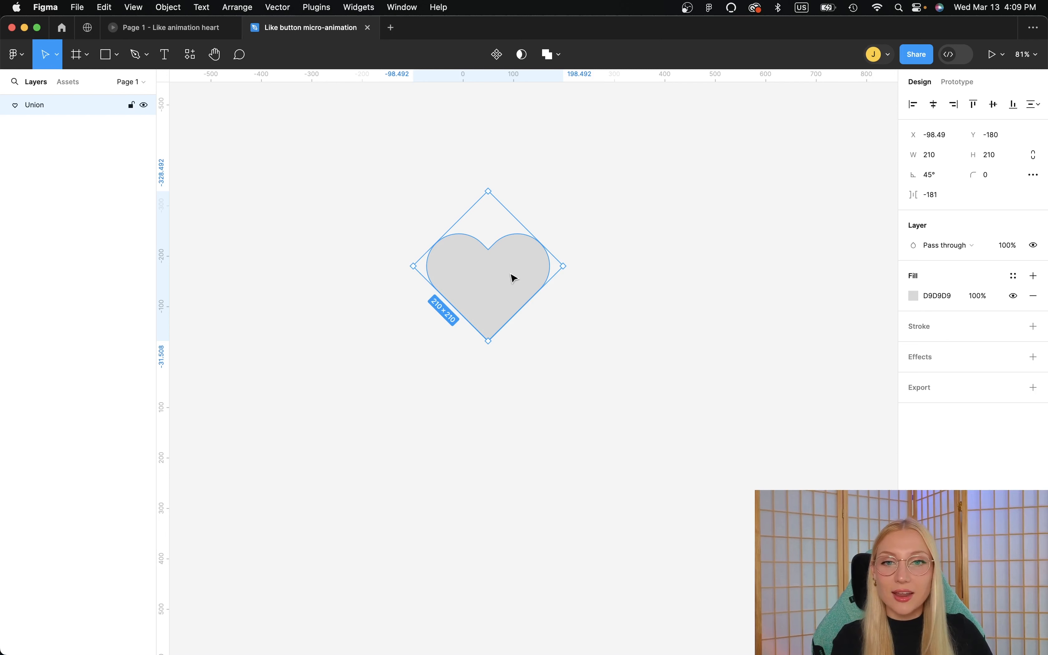
pyautogui.click(949, 331)
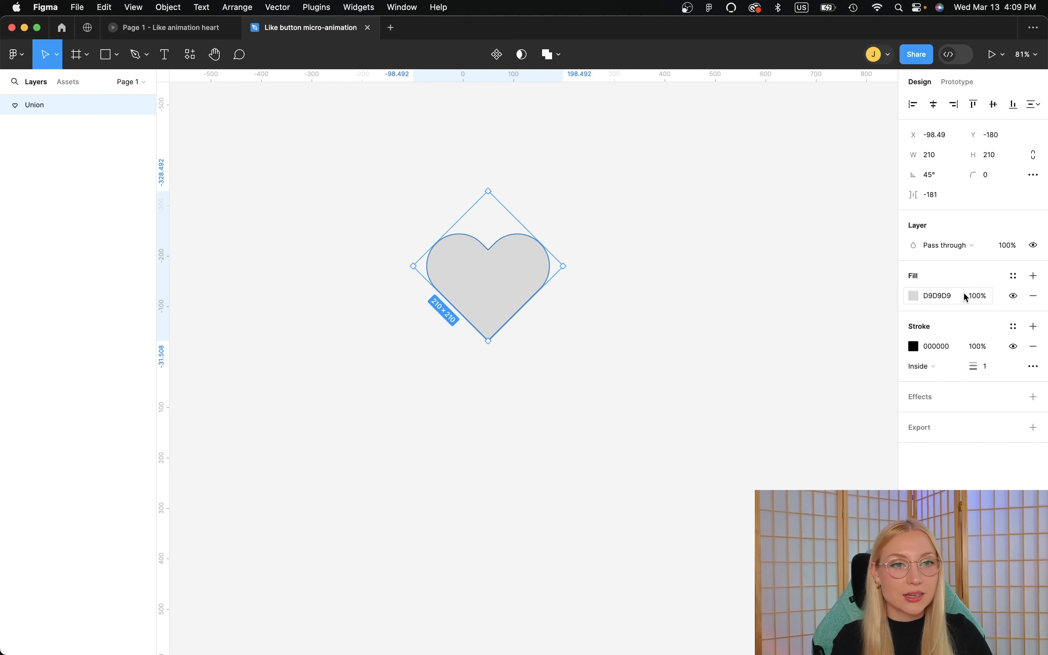
pyautogui.click(1014, 297)
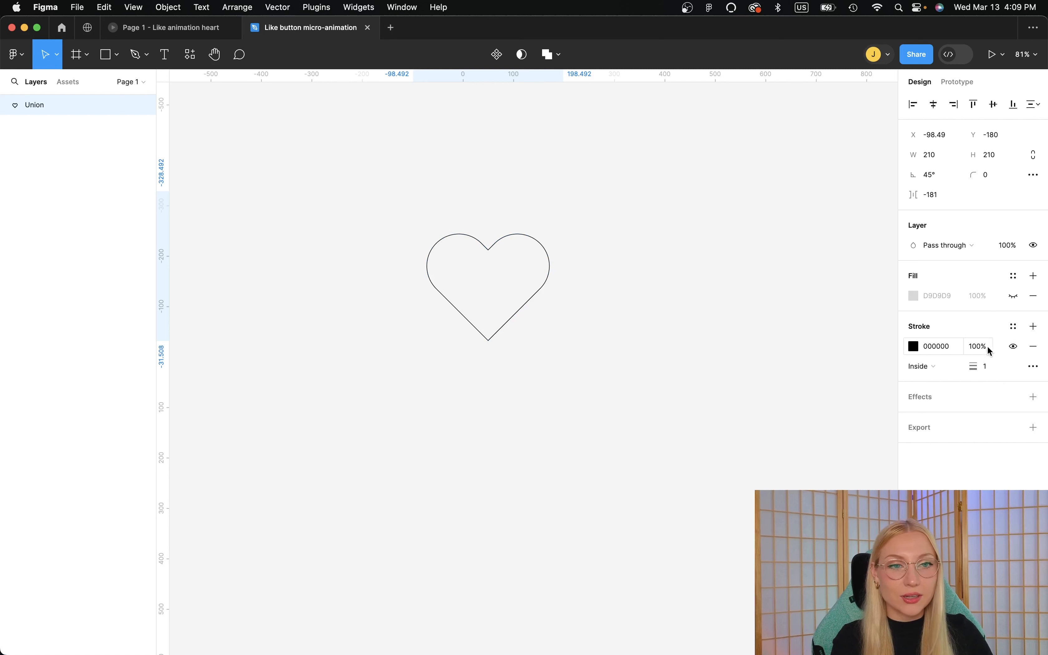
pyautogui.click(989, 369)
pyautogui.write('11')
pyautogui.press('Return')
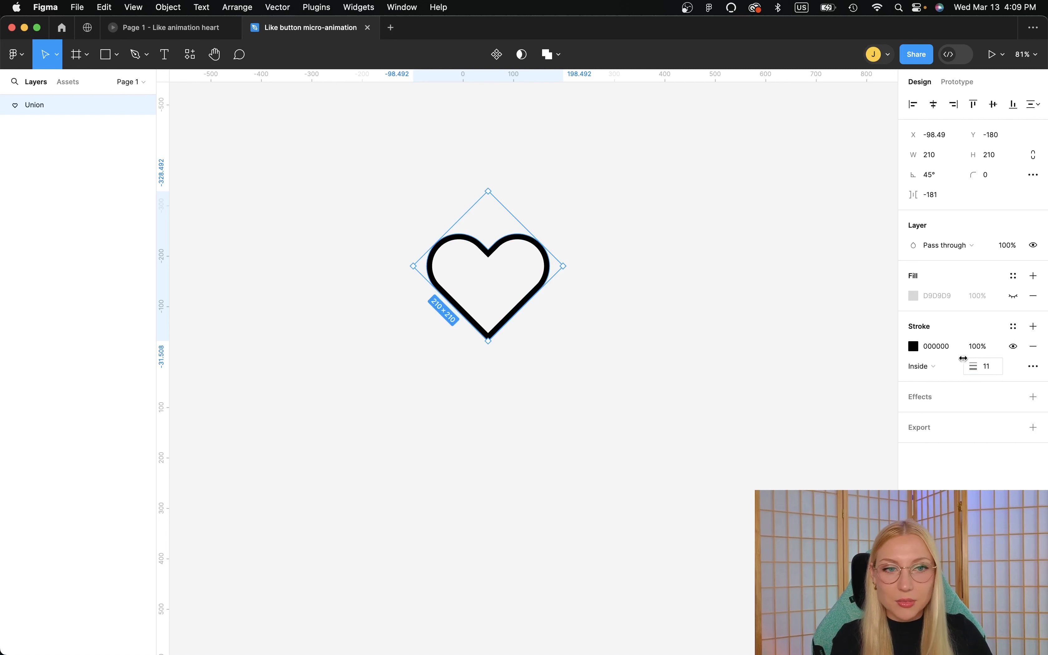
# Change the heart's stroke color to gray ACACAC.
pyautogui.click(914, 346)
pyautogui.click(814, 395)
pyautogui.moveTo(814, 396)
pyautogui.mouseDown()
pyautogui.moveTo(720, 397)
pyautogui.moveTo(712, 413)
pyautogui.moveTo(701, 387)
pyautogui.moveTo(738, 384)
pyautogui.mouseUp()
pyautogui.click(670, 329)
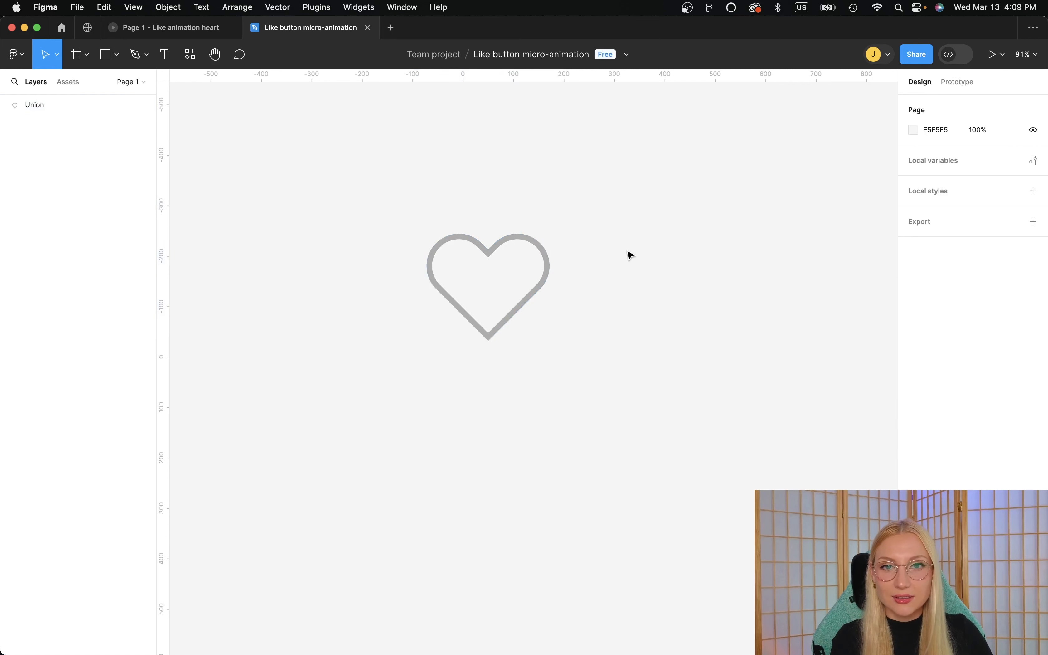
# Make the heart a component and show the component's white FFFFFF fill.
pyautogui.scroll(-2, 585, 148)
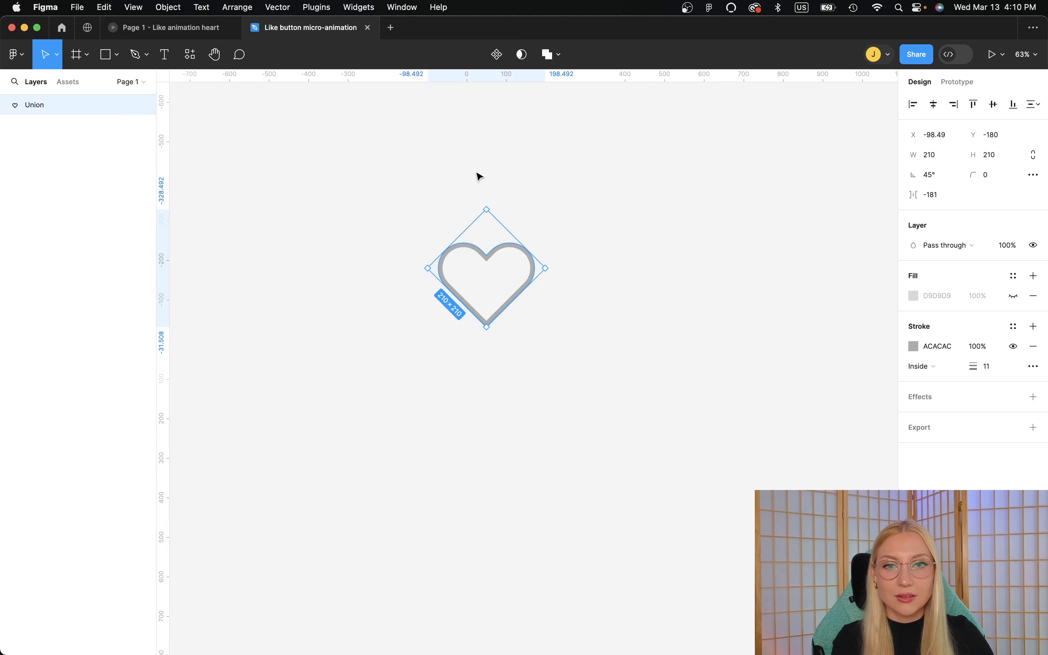
pyautogui.click(497, 56)
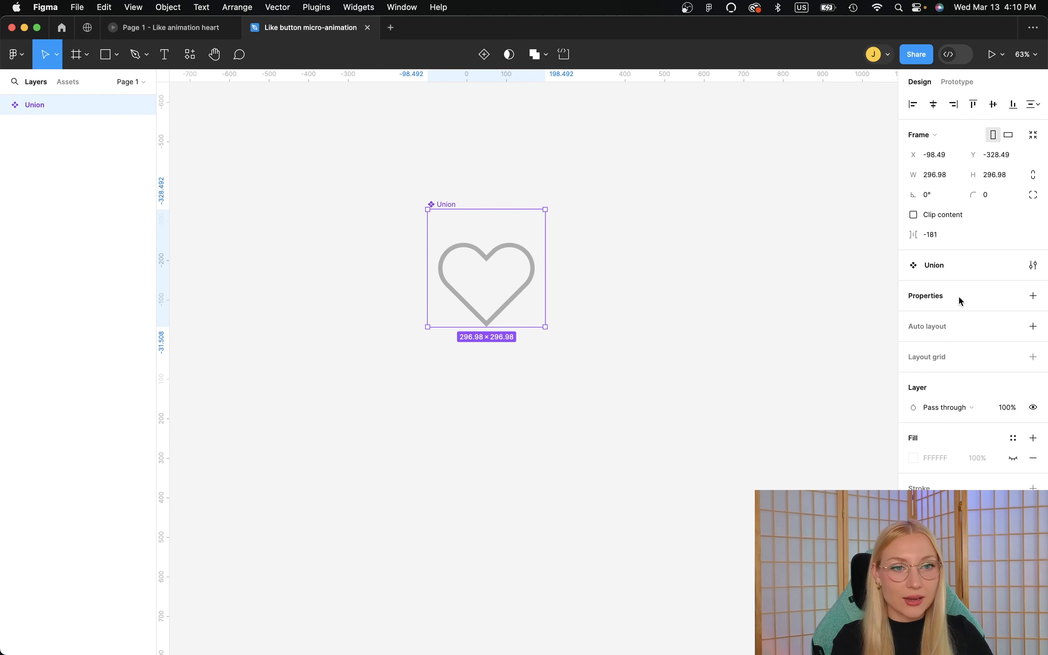
pyautogui.click(1013, 458)
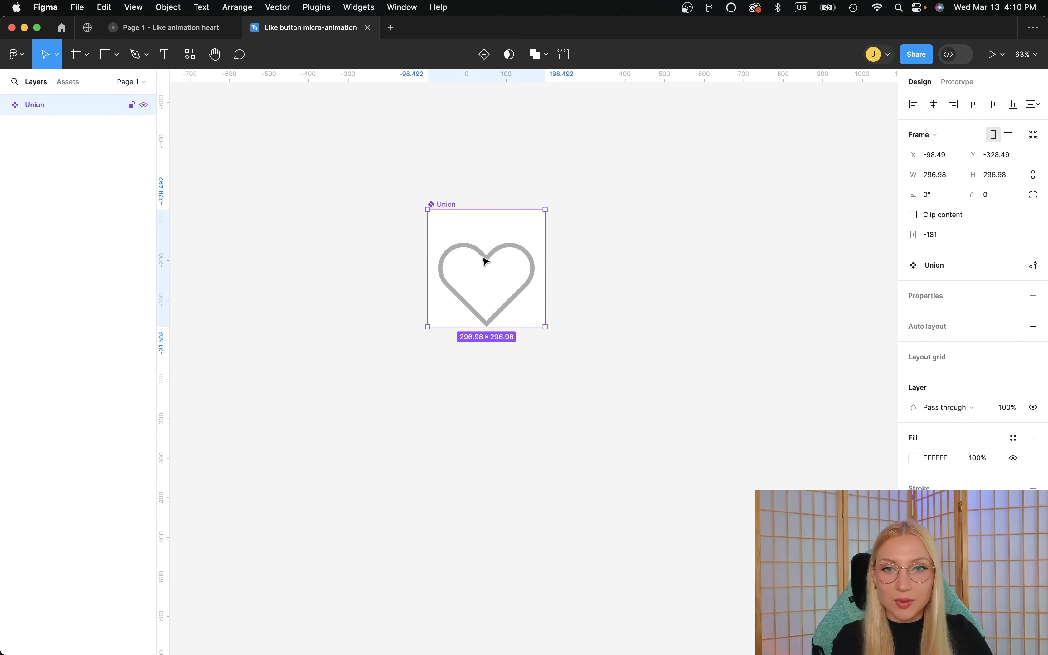
# Move the heart up towards the middle of its component and enlarge it to about 219 × 219.
pyautogui.doubleClick(495, 271)
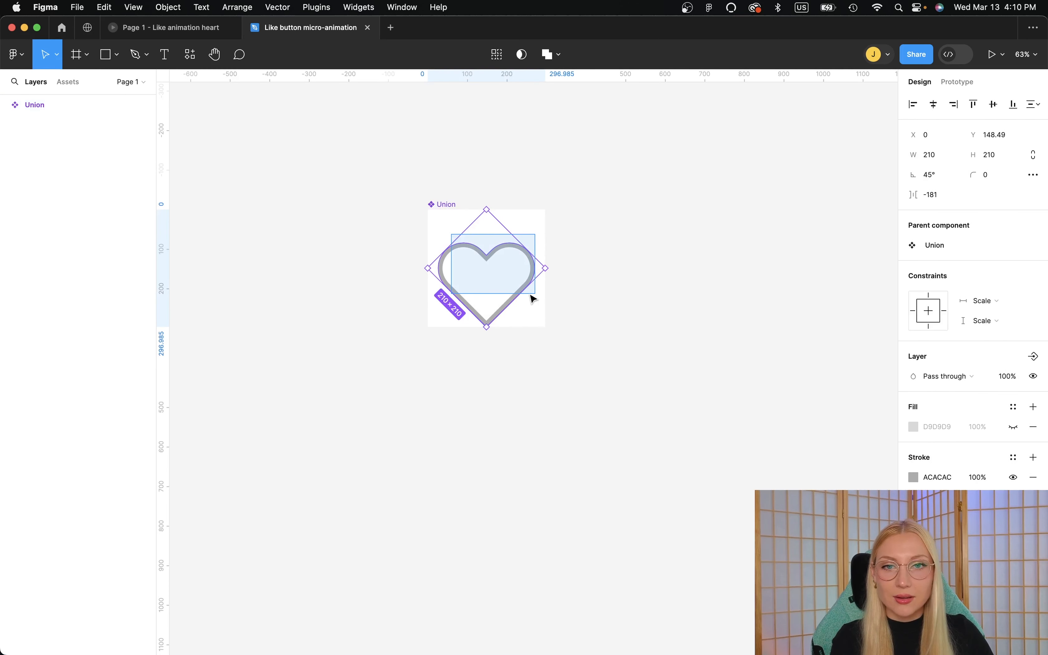
pyautogui.moveTo(500, 253); pyautogui.dragTo(497, 237)
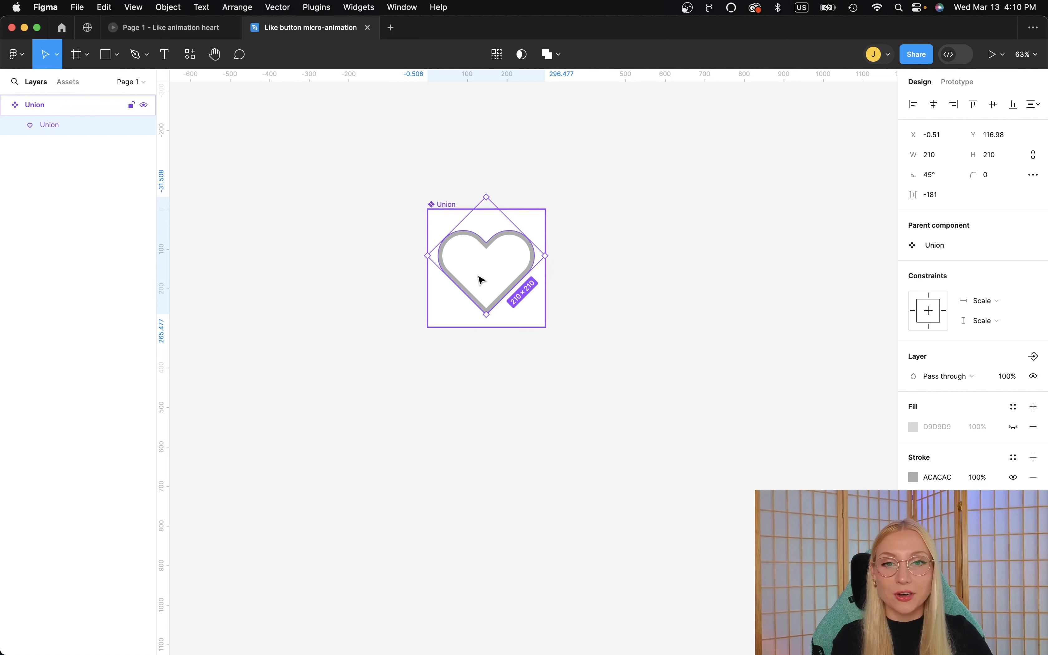
pyautogui.moveTo(474, 287); pyautogui.dragTo(464, 297)
pyautogui.press('super+z')
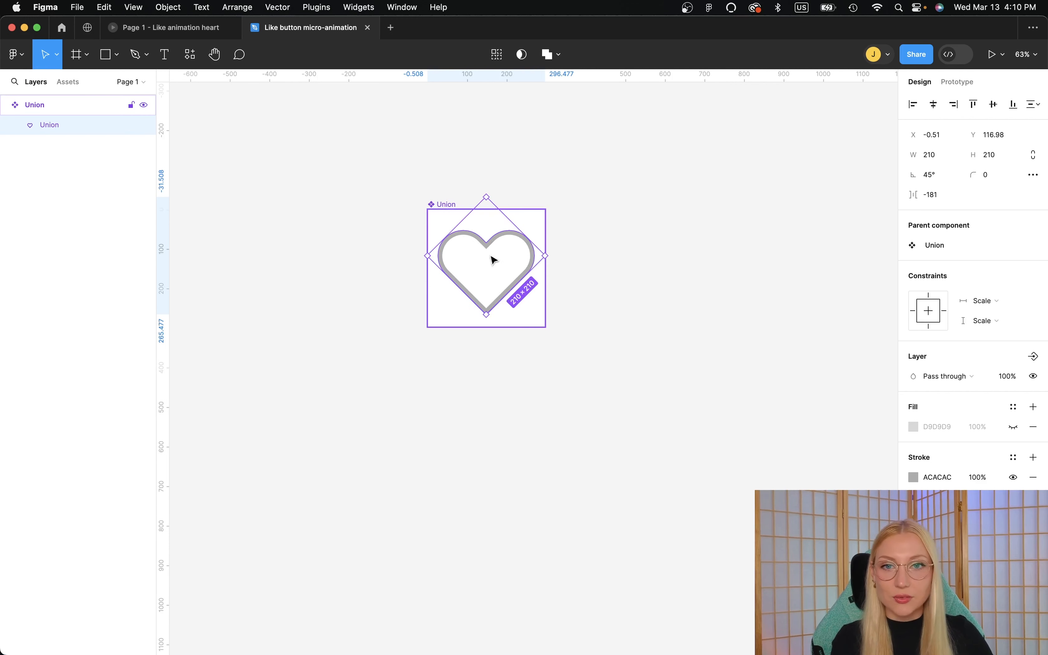
pyautogui.moveTo(505, 223)
pyautogui.mouseDown()
pyautogui.moveTo(571, 169)
pyautogui.moveTo(519, 223)
pyautogui.mouseUp()
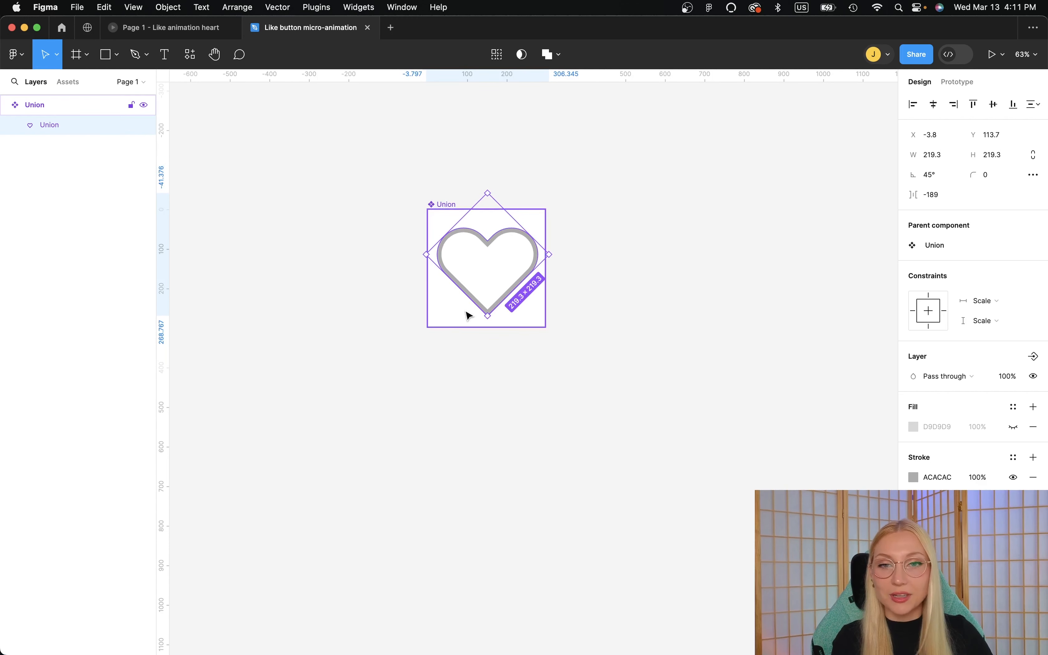
# Undo the heart's last enlargement and hide the component's white FFFFFF fill.
pyautogui.press('super+z')
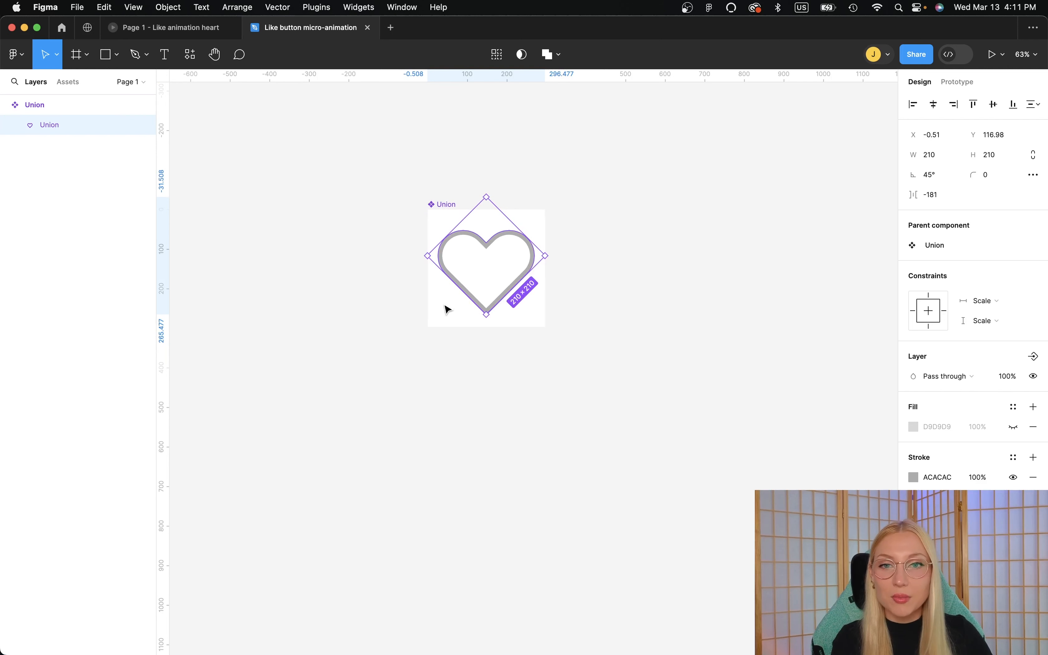
pyautogui.click(445, 209)
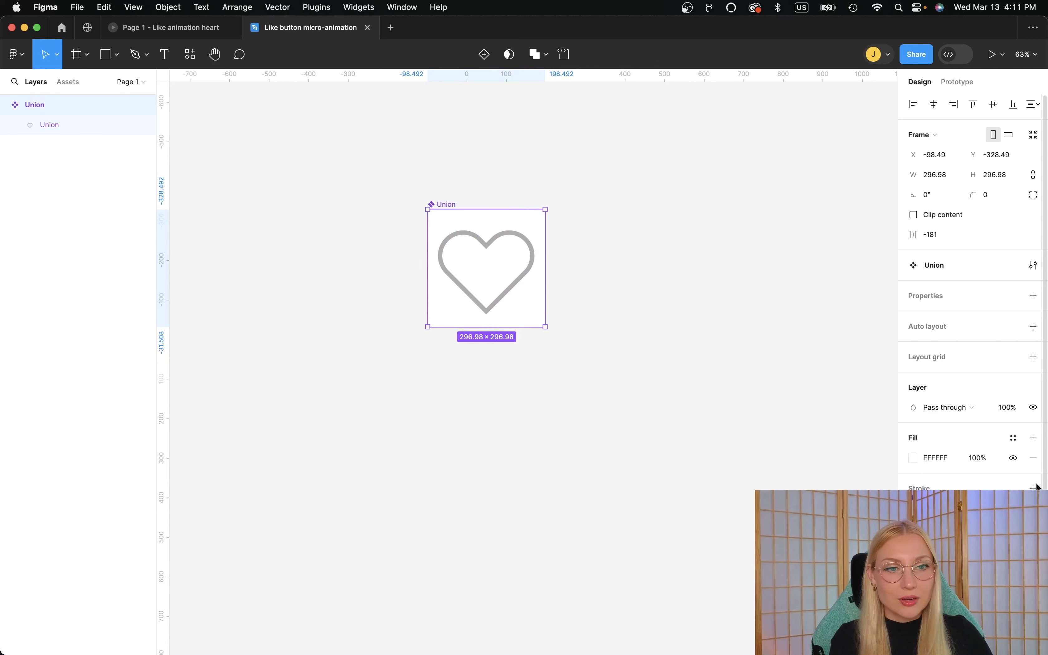
pyautogui.click(1015, 458)
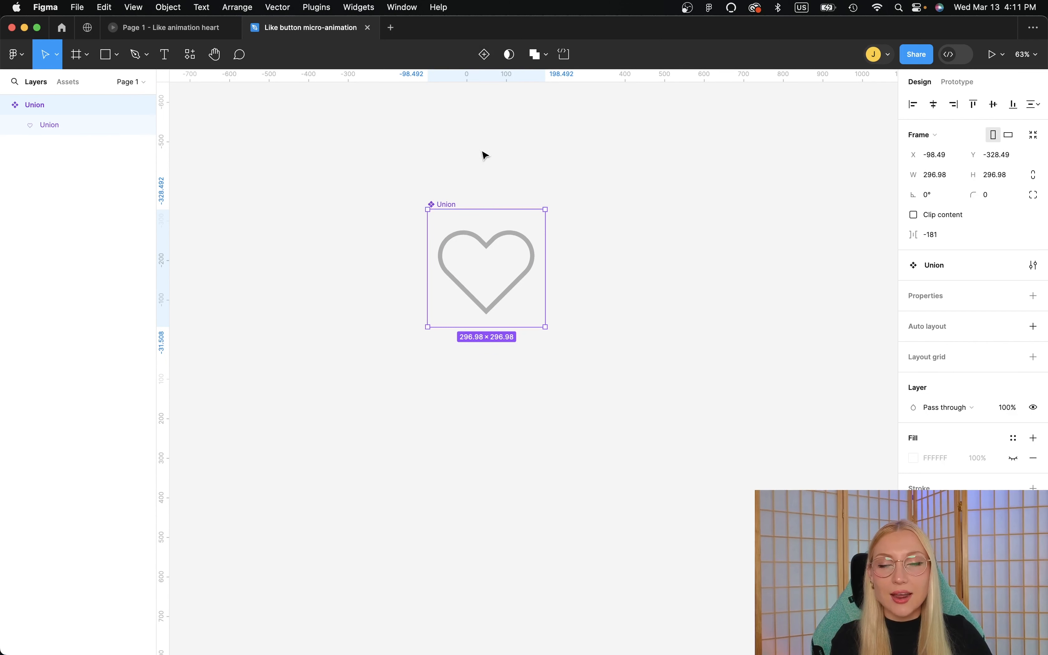
# Add two variants to the heart component, giving a set of three stacked hearts.
pyautogui.click(485, 58)
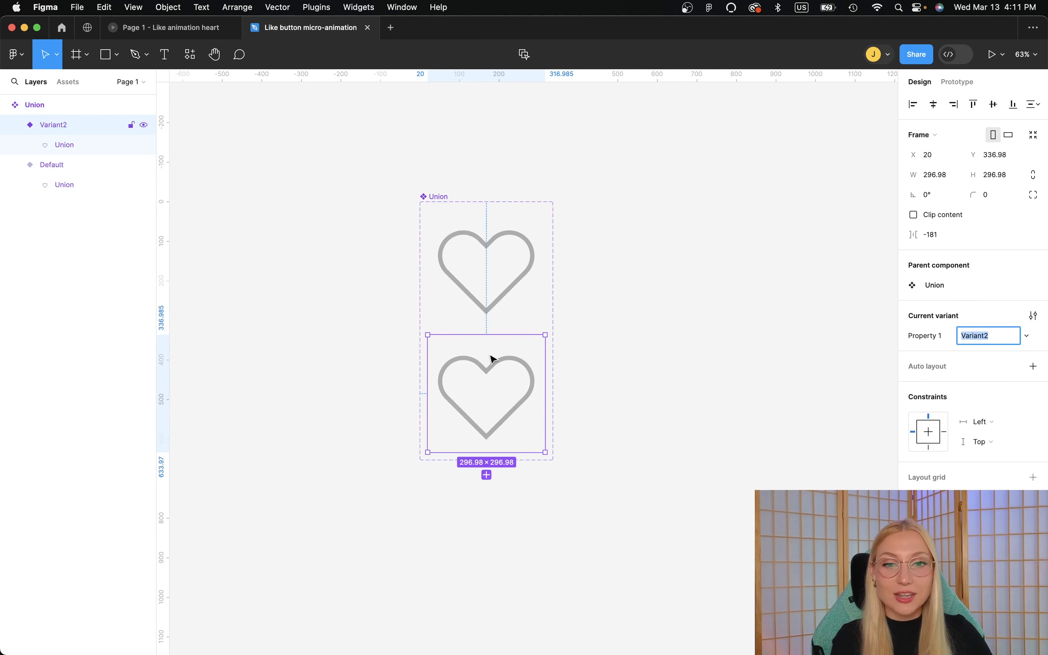
pyautogui.click(487, 475)
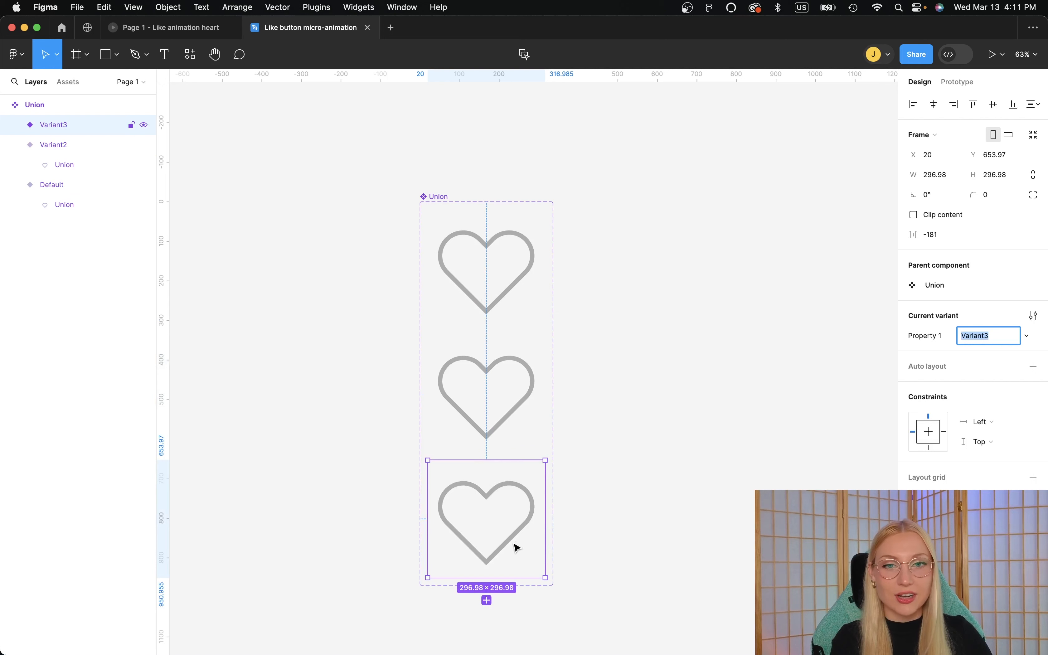
# Shrink the heart inside Variant2 to about 136 × 136, keeping it roughly in the middle of its frame.
pyautogui.click(511, 386)
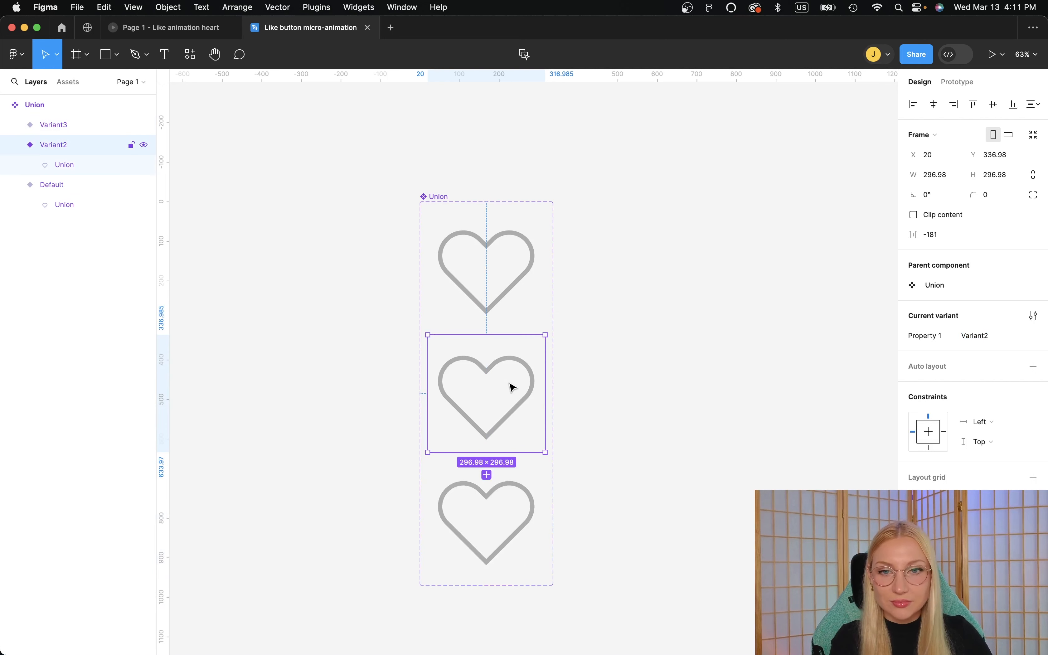
pyautogui.keyDown('ctrl'); pyautogui.scroll(5, 486, 367); pyautogui.keyUp('ctrl')
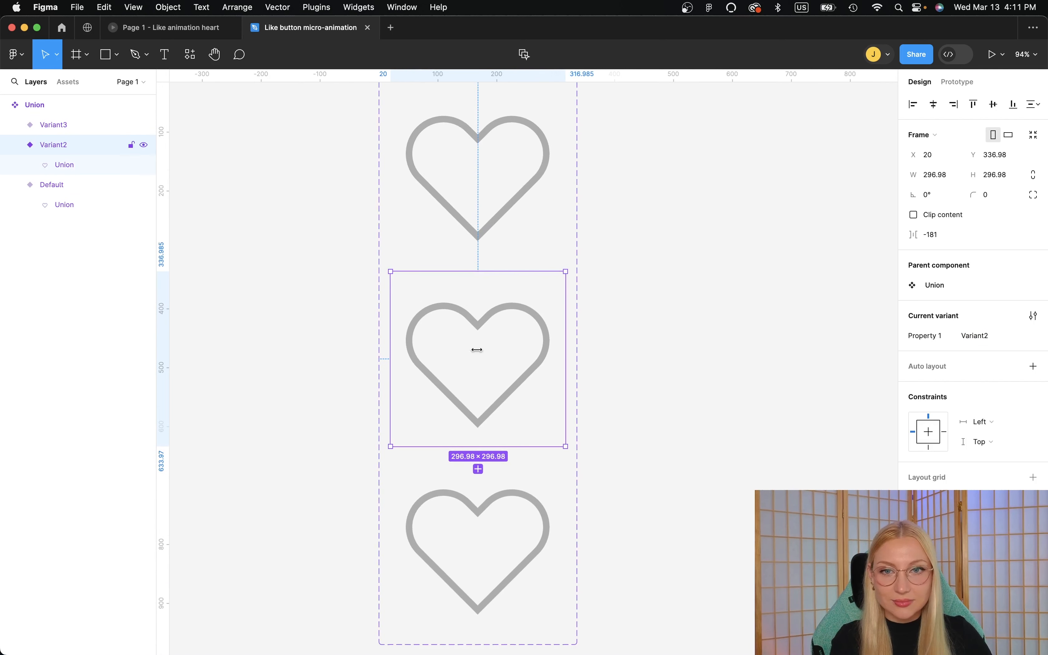
pyautogui.keyDown('super'); pyautogui.click(451, 304); pyautogui.keyUp('super')
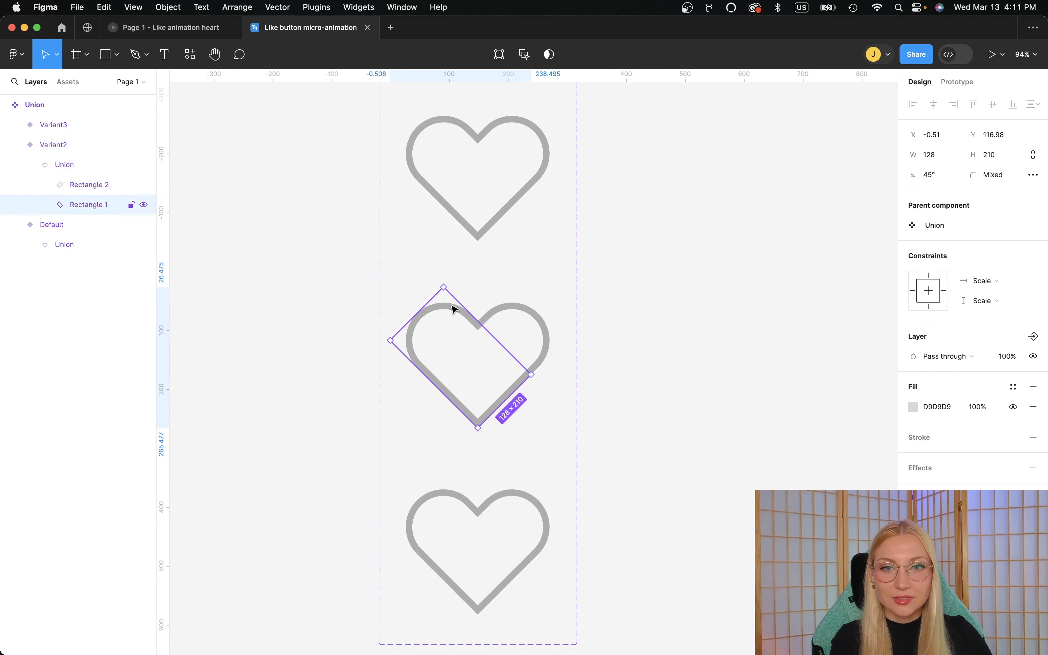
pyautogui.click(72, 168)
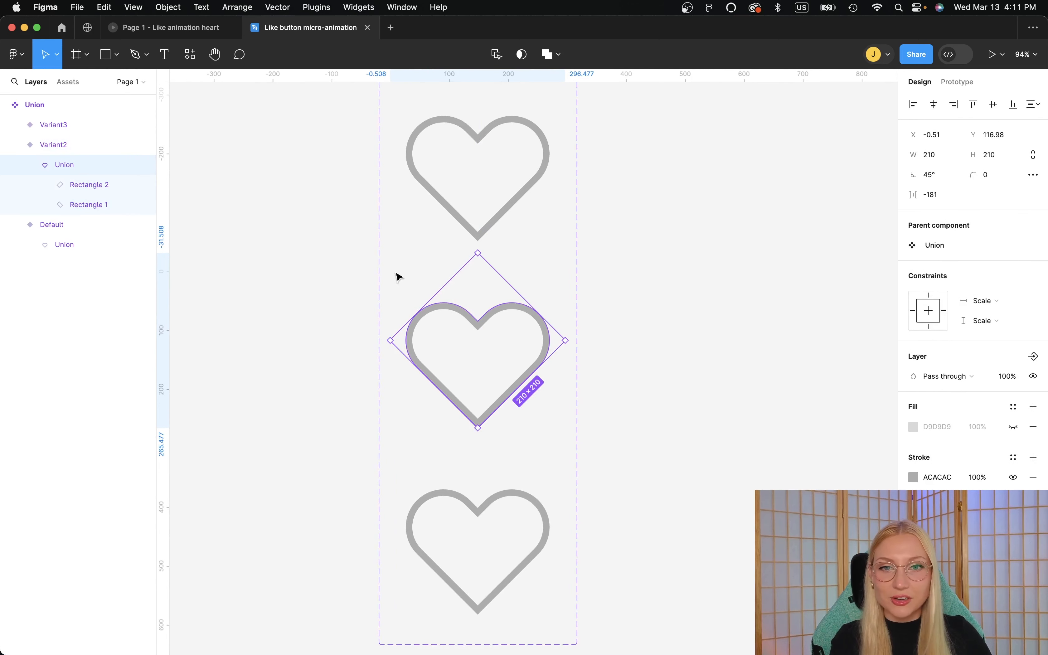
pyautogui.moveTo(479, 253); pyautogui.dragTo(478, 292)
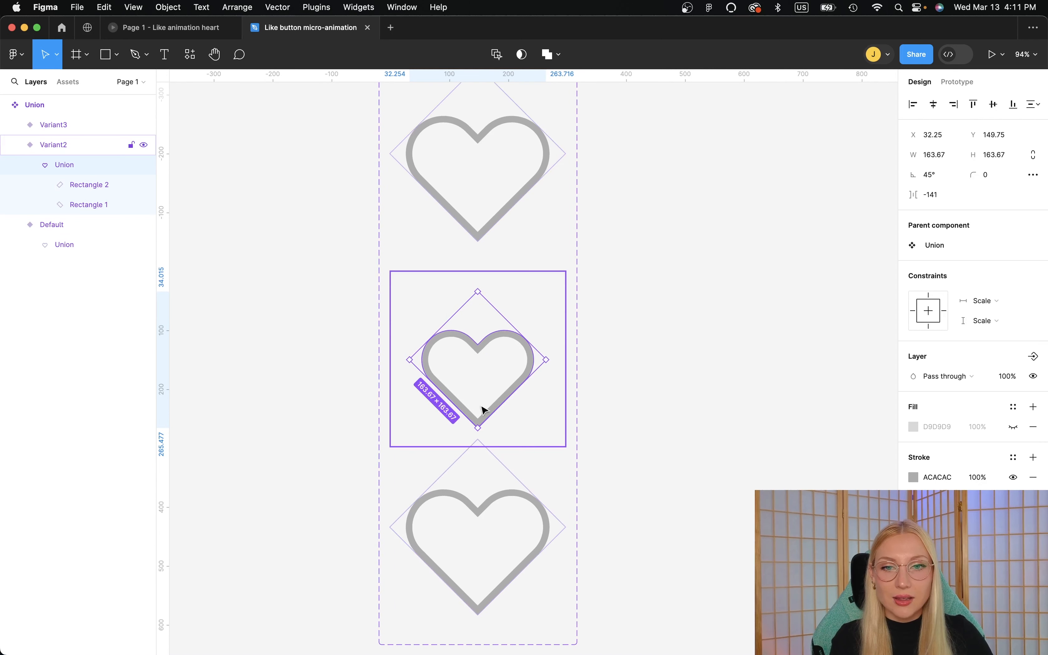
pyautogui.moveTo(477, 428); pyautogui.dragTo(476, 405)
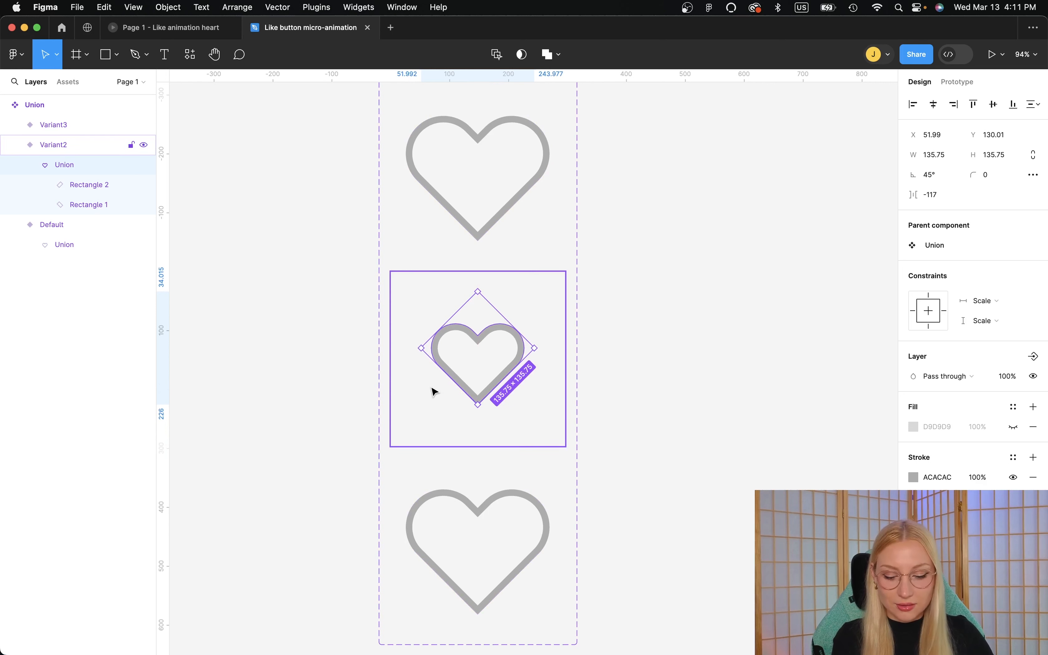
pyautogui.moveTo(536, 349); pyautogui.dragTo(598, 348)
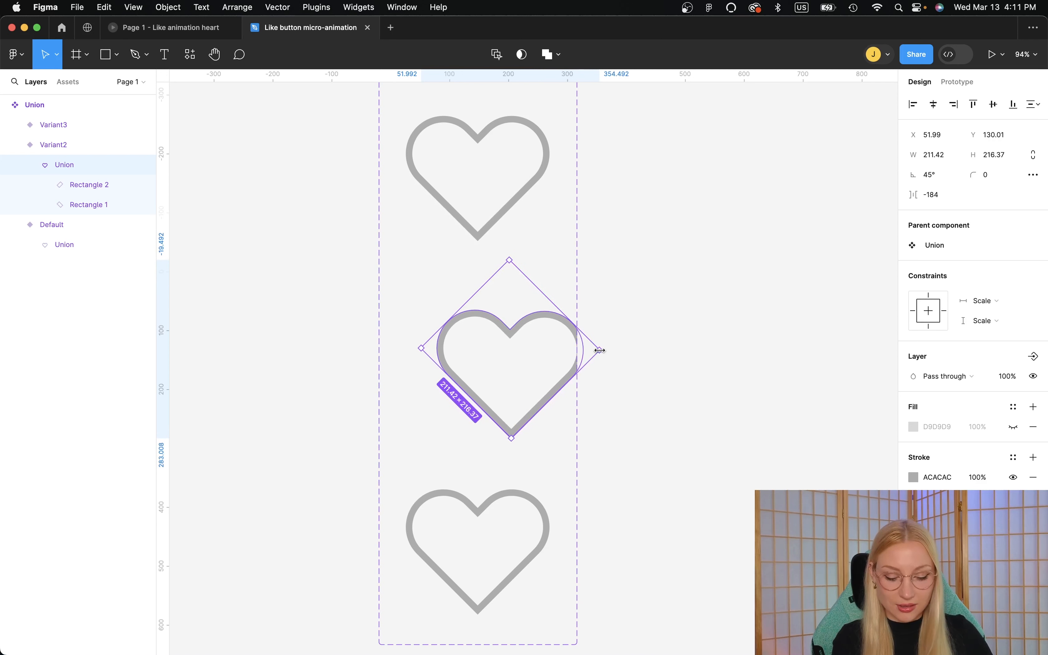
pyautogui.press('super+z')
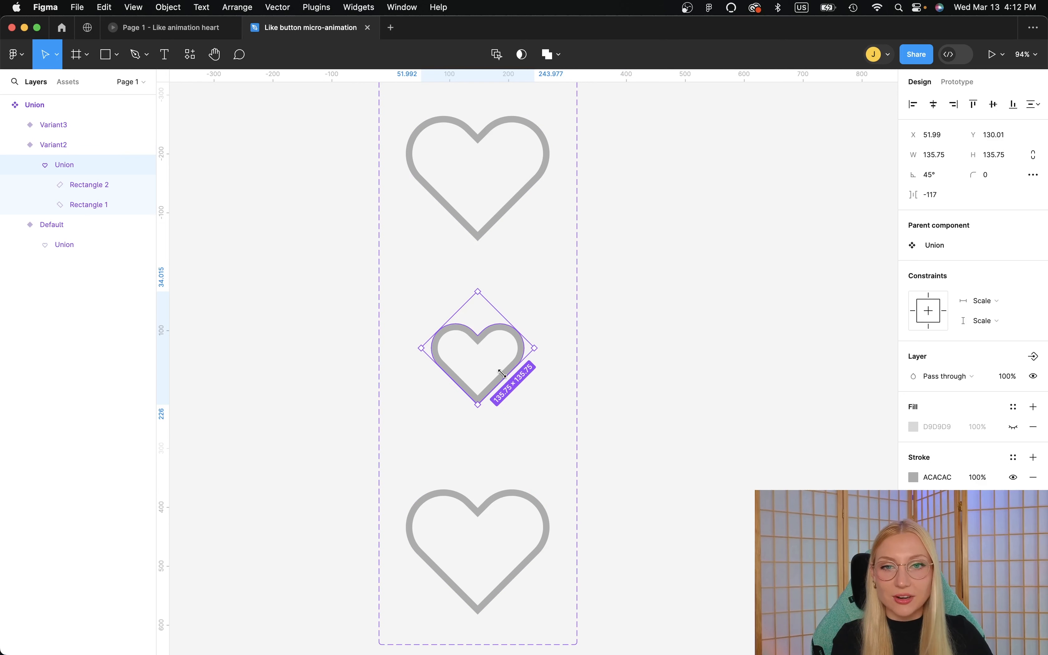
# Show the fill of the heart inside Variant3 and hide its gray stroke.
pyautogui.scroll(-2, 470, 423)
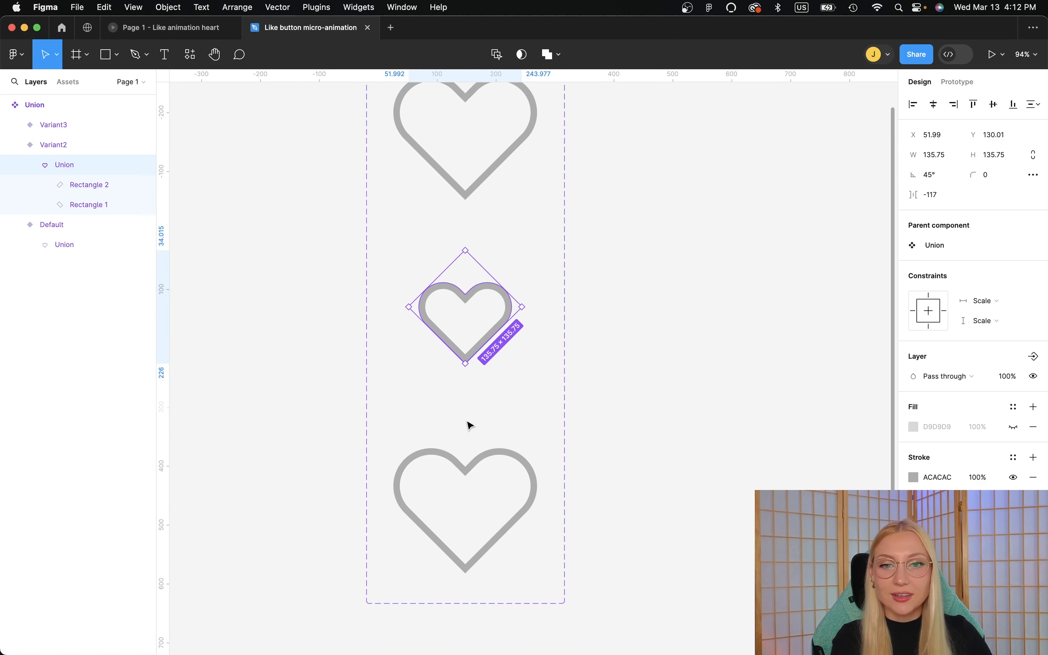
pyautogui.click(461, 471)
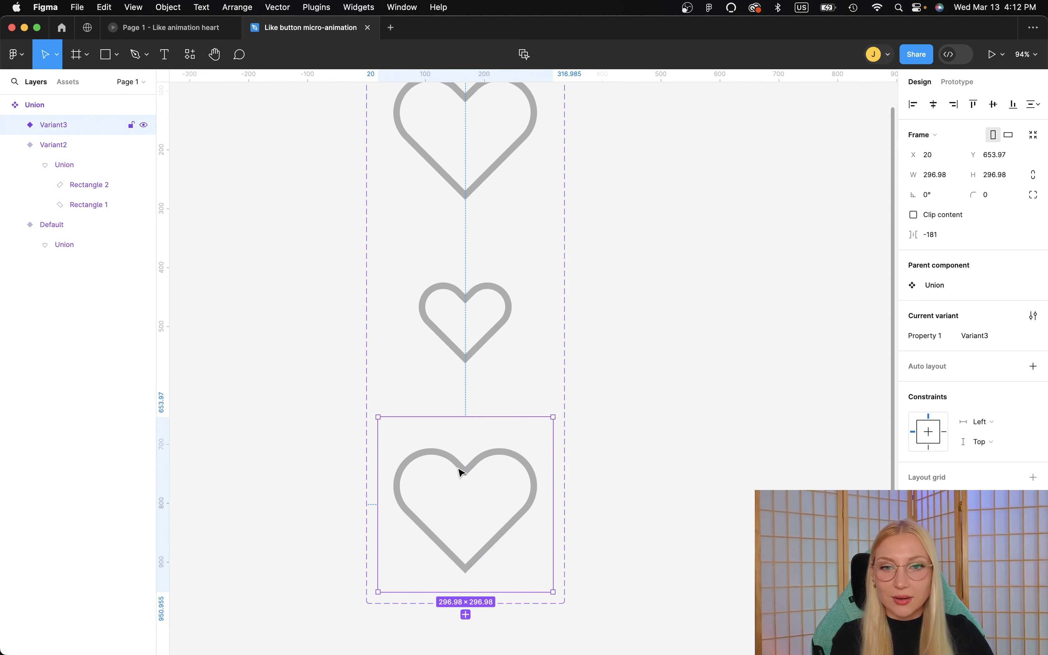
pyautogui.click(461, 471)
pyautogui.click(86, 123)
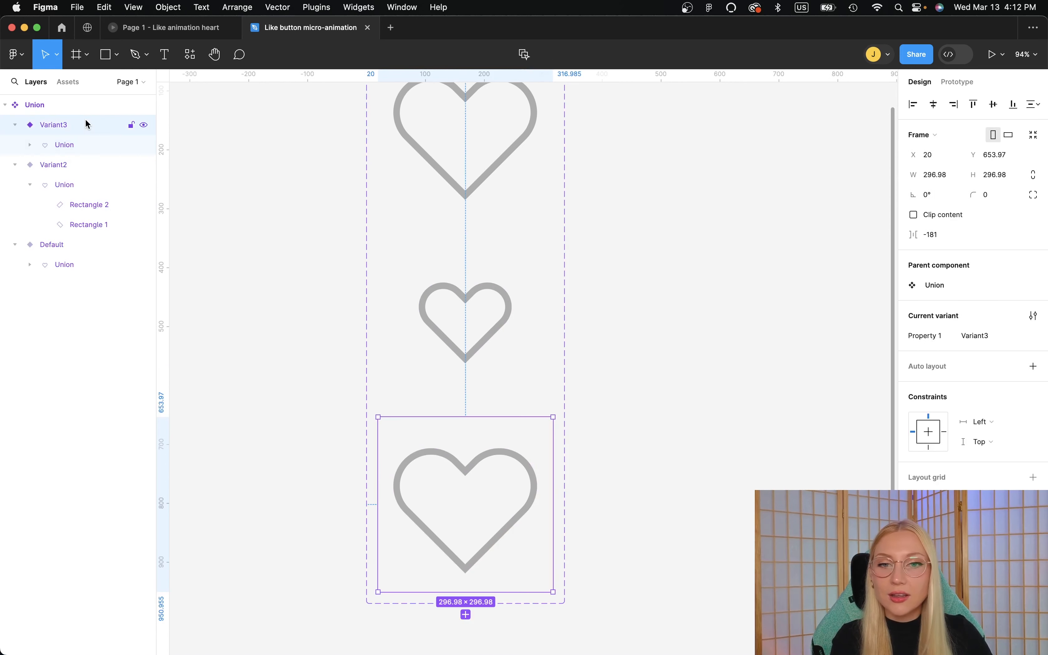
pyautogui.click(82, 148)
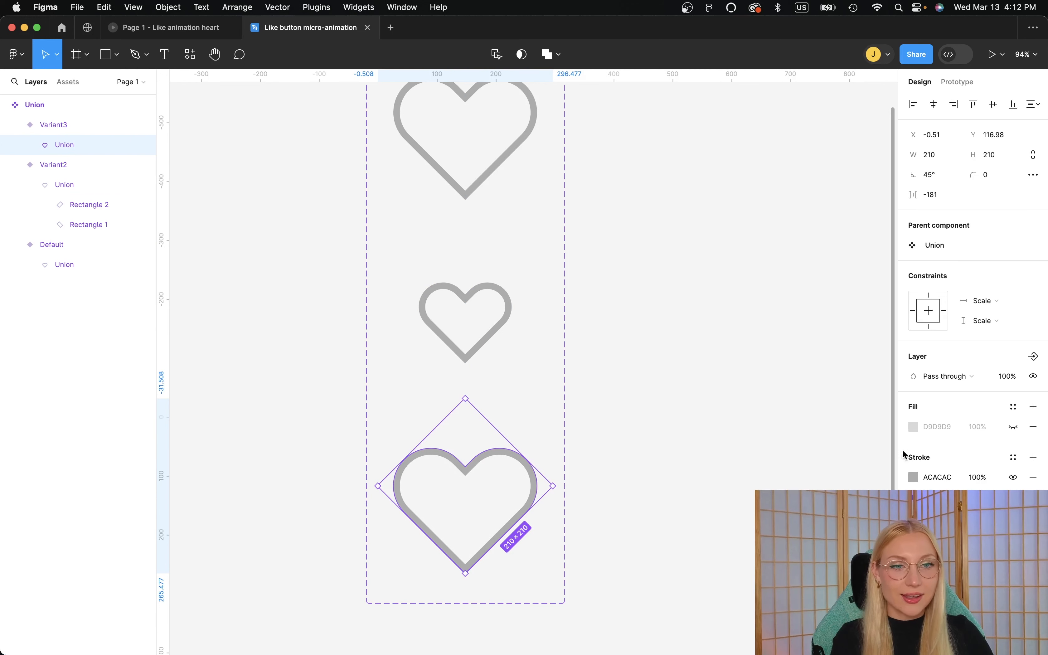
pyautogui.click(922, 426)
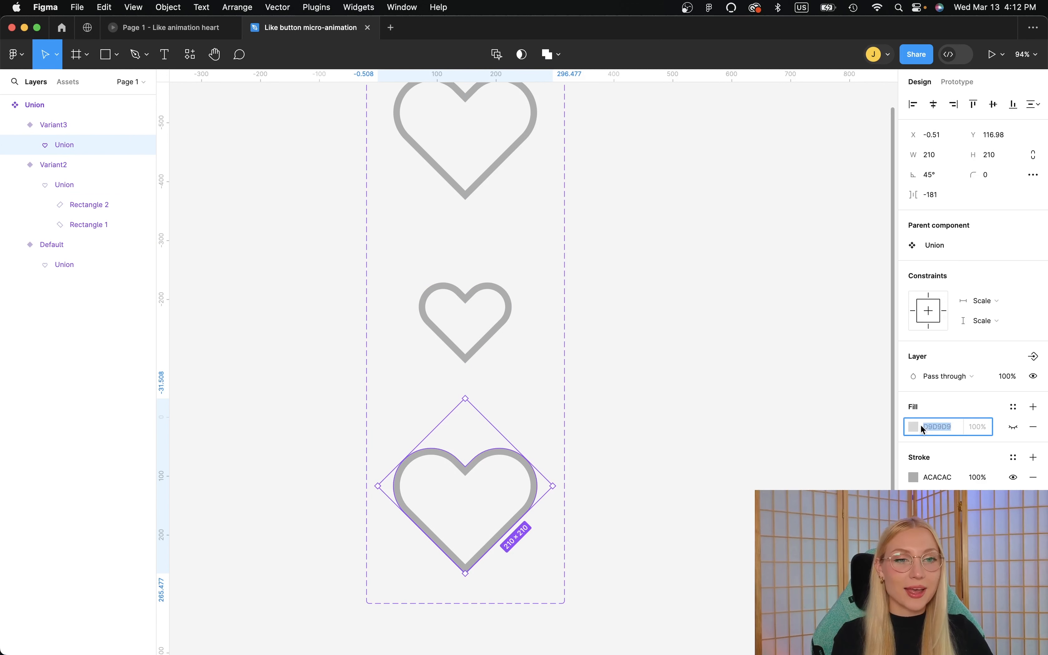
pyautogui.click(1013, 425)
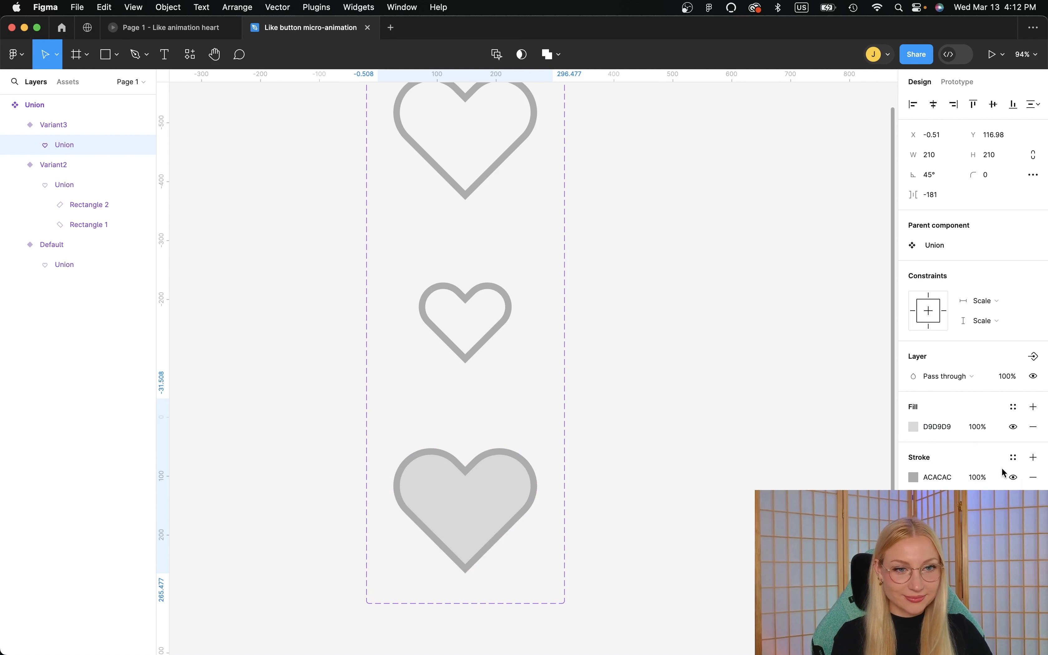
pyautogui.click(1014, 477)
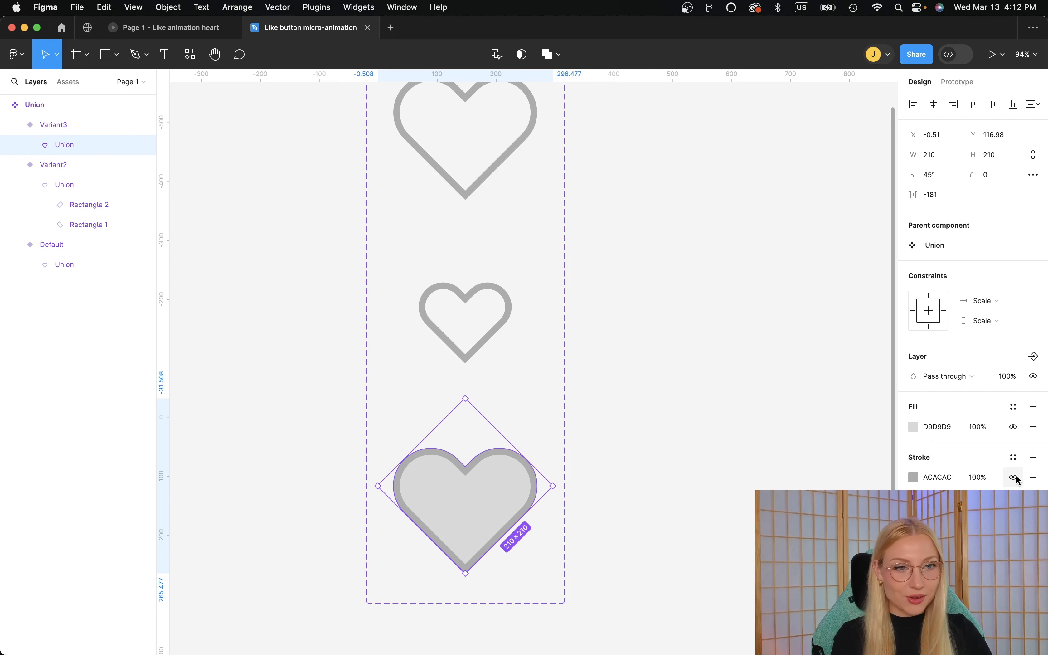
# Change the fill color of Variant3's heart to pink F761BB.
pyautogui.click(913, 423)
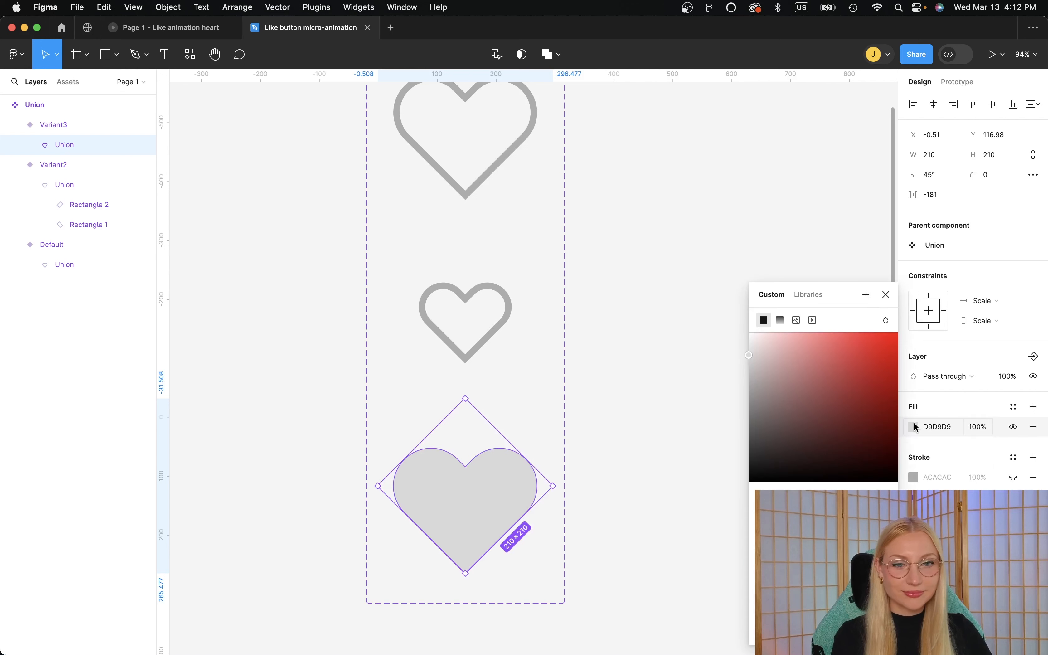
pyautogui.click(873, 496)
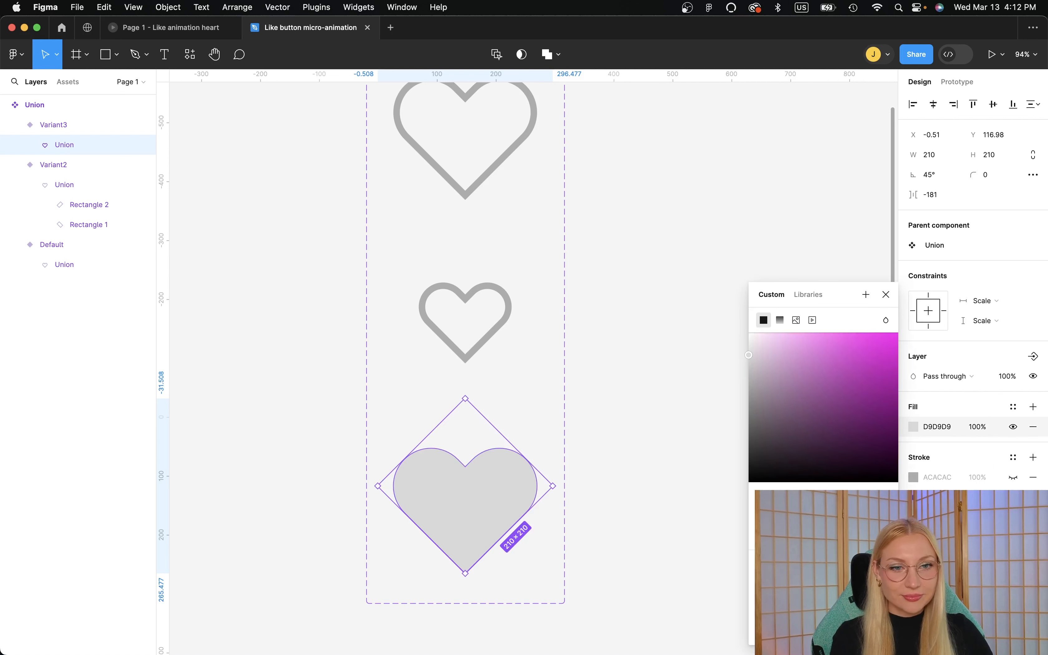
pyautogui.moveTo(832, 412); pyautogui.dragTo(820, 346)
pyautogui.click(839, 338)
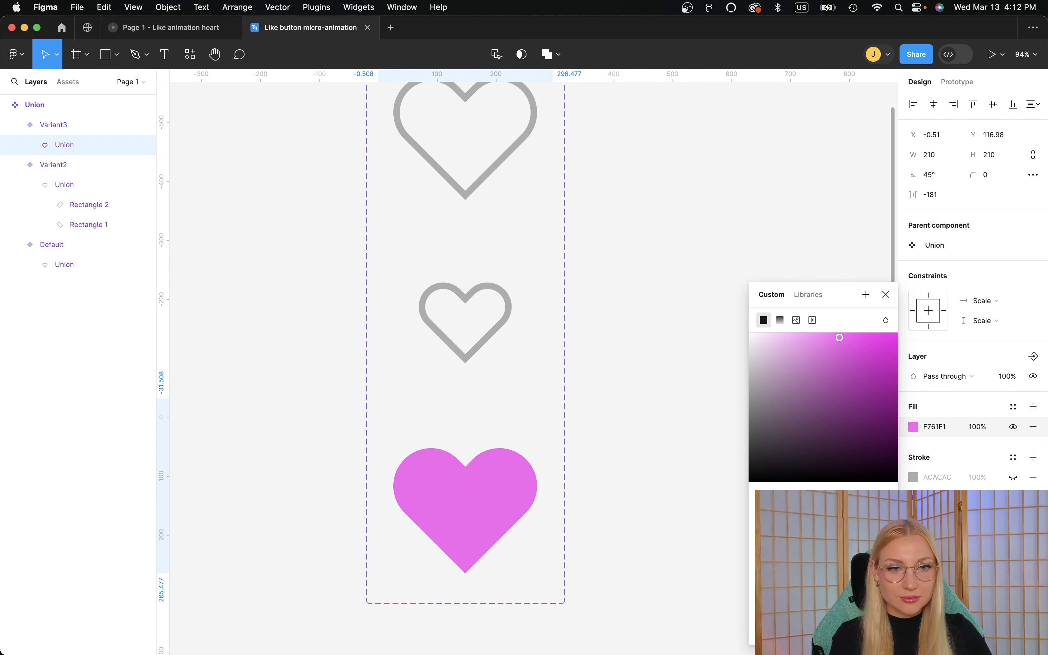
pyautogui.moveTo(872, 496); pyautogui.dragTo(880, 497)
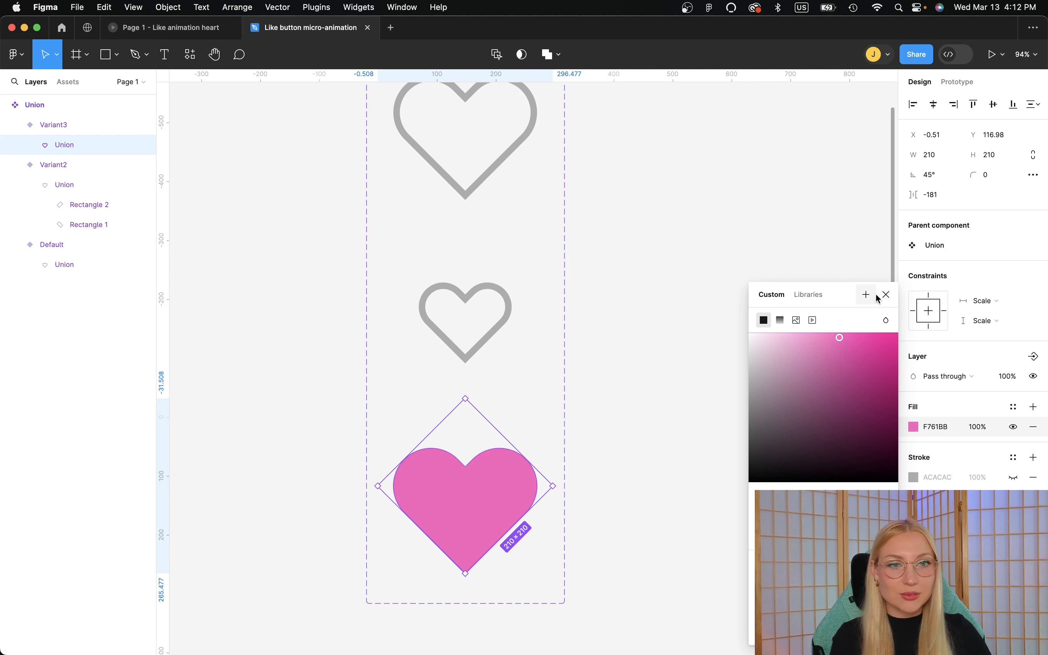
pyautogui.click(886, 295)
pyautogui.click(731, 299)
# Add a prototype interaction that connects the Default variant to Variant2.
pyautogui.scroll(-5, 732, 299)
pyautogui.hscroll(3, 731, 300)
pyautogui.scroll(3, 731, 299)
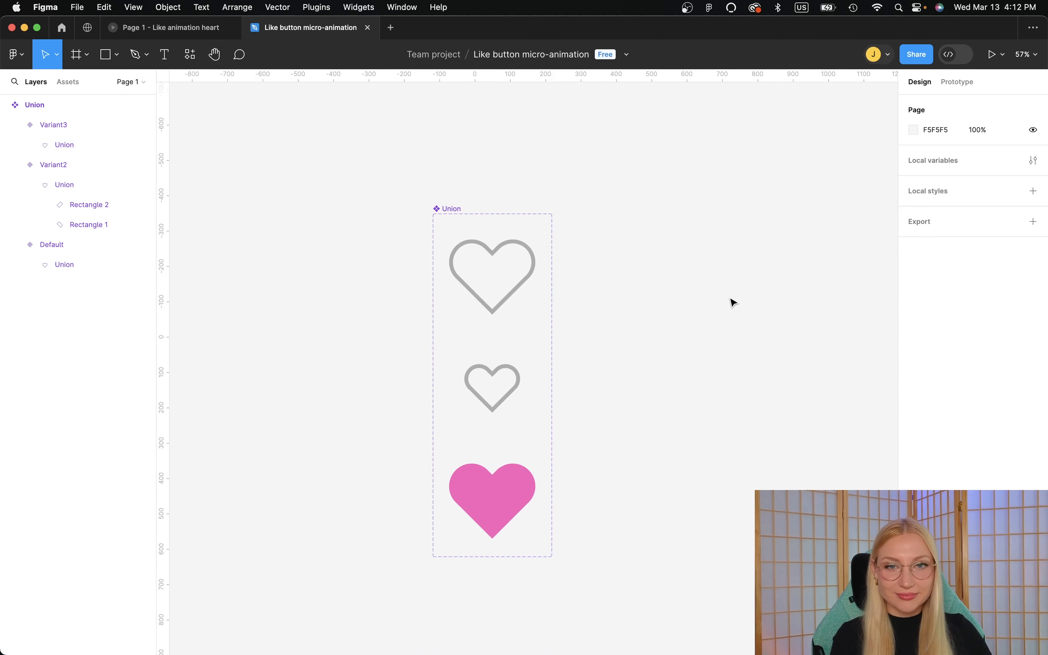
pyautogui.click(960, 83)
pyautogui.click(508, 275)
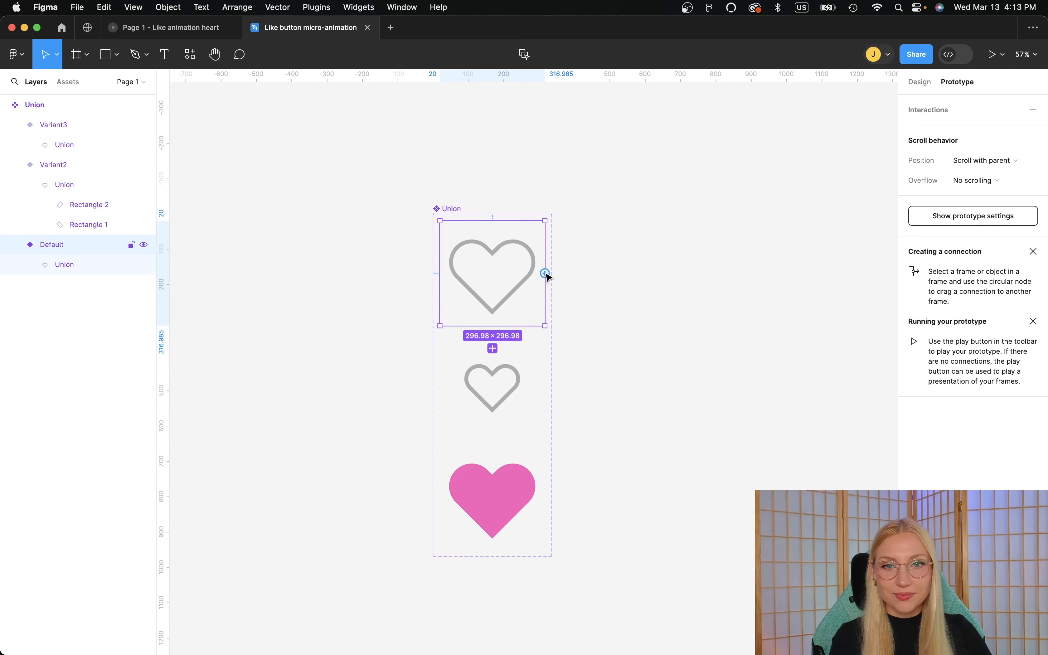
pyautogui.moveTo(546, 273); pyautogui.dragTo(498, 397)
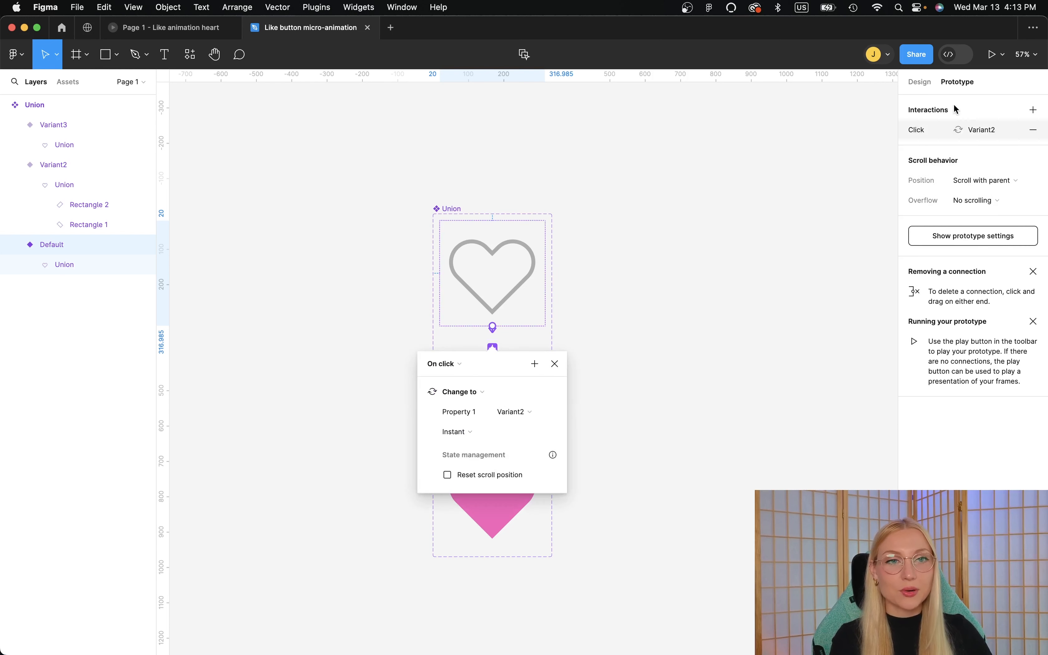
# Set the Default variant's interaction to trigger While pressing and use Smart animate.
pyautogui.click(914, 130)
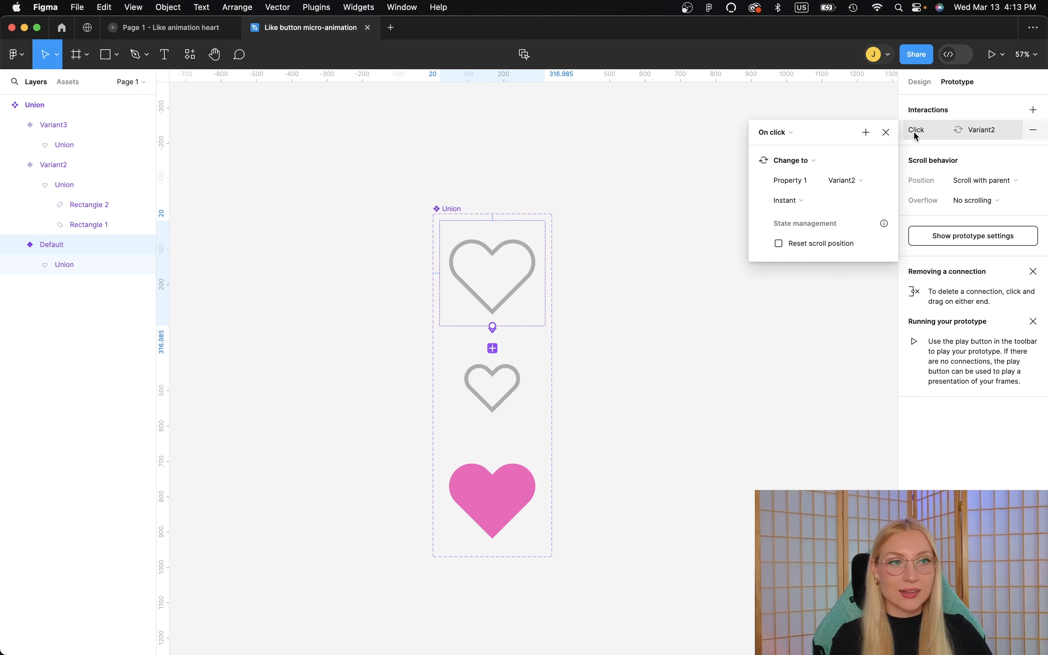
pyautogui.click(793, 133)
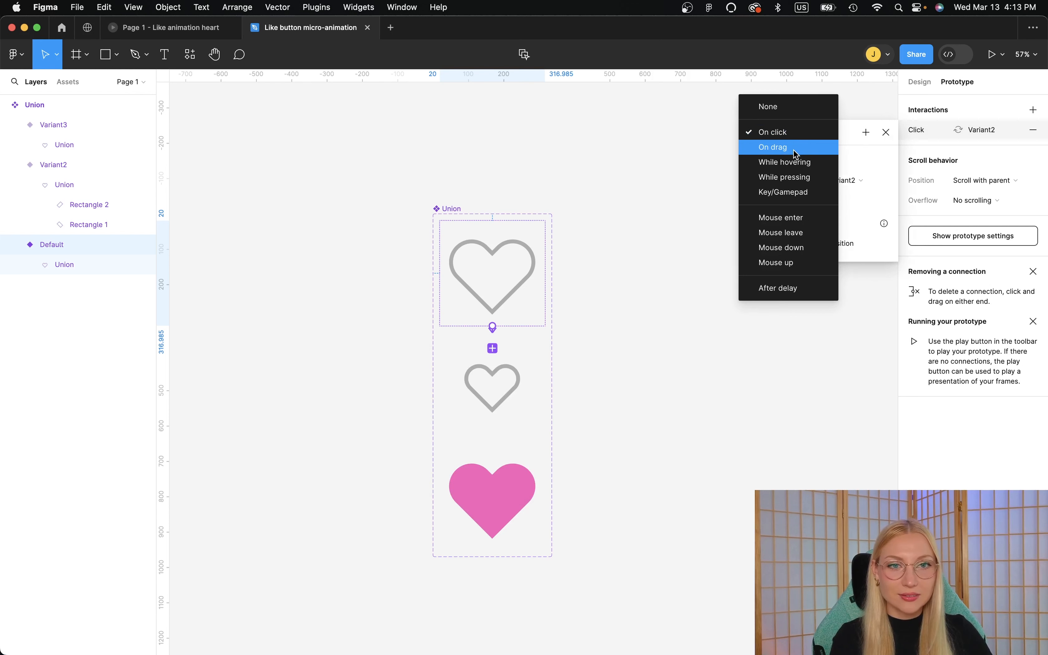
pyautogui.click(801, 178)
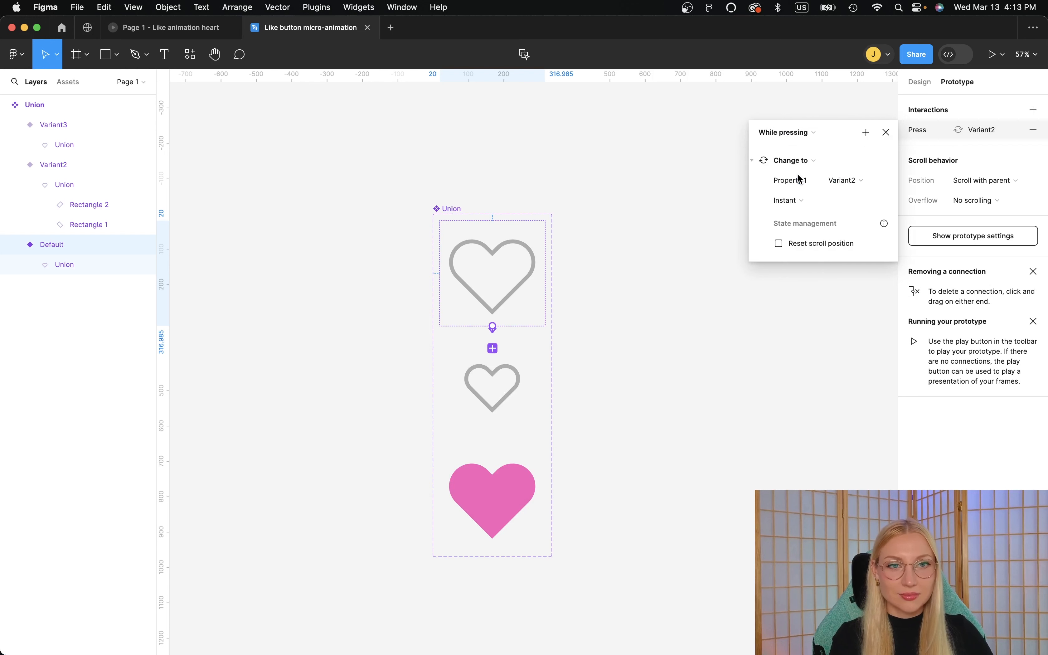
pyautogui.click(801, 201)
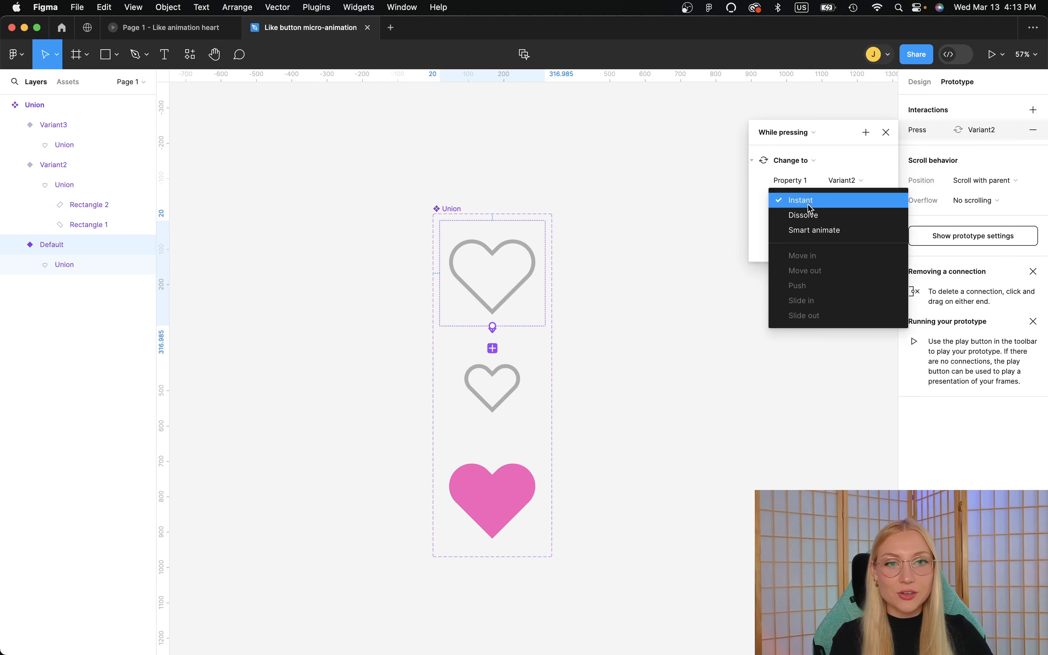
pyautogui.click(829, 228)
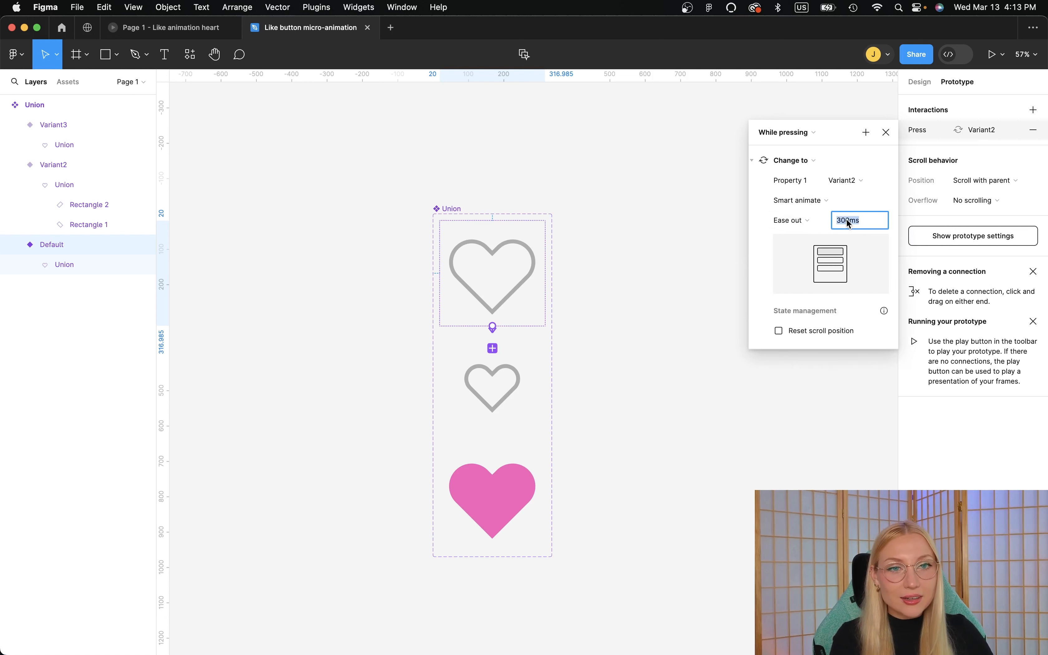
# Set the duration of the interaction's ease-out animation to 80 ms.
pyautogui.press('Left')
pyautogui.press('Right')
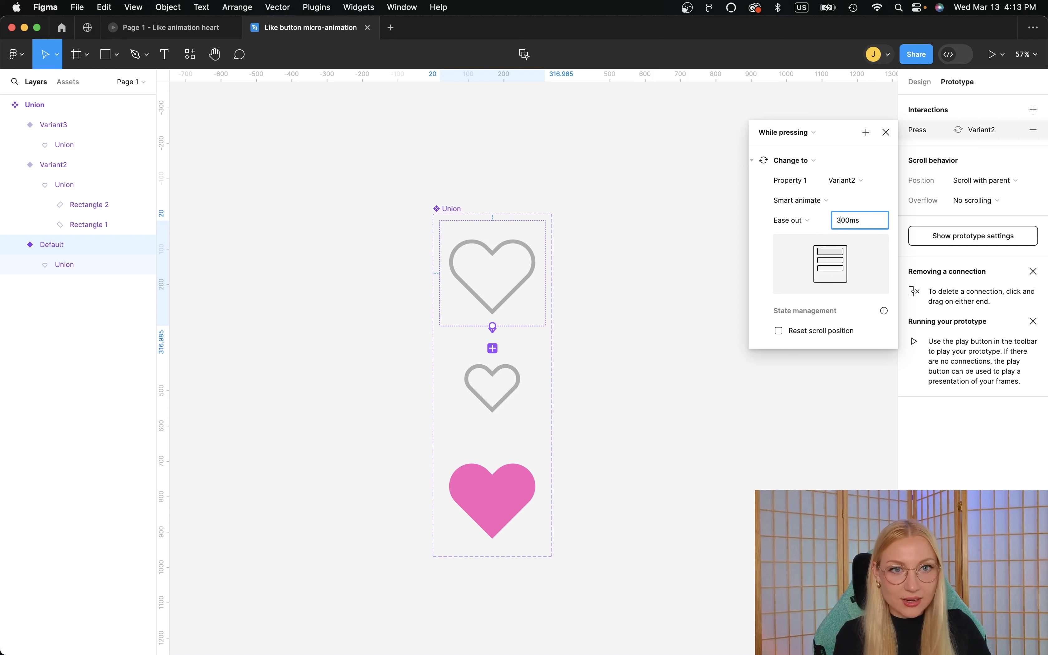
pyautogui.press('Right')
pyautogui.press('BackSpace')
pyautogui.press('BackSpace')
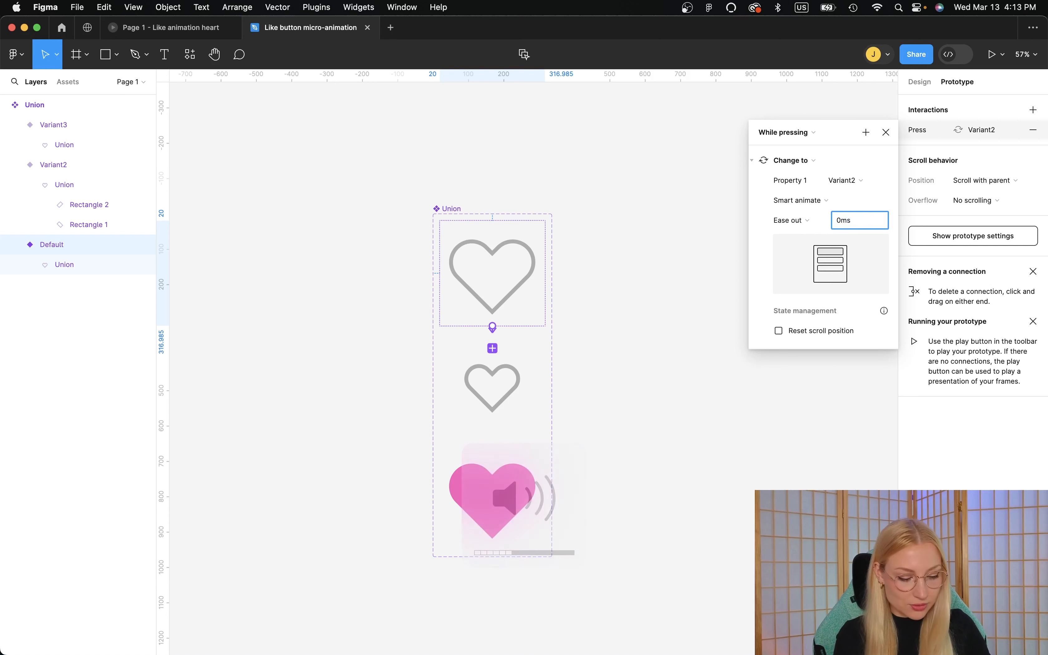
pyautogui.write('8')
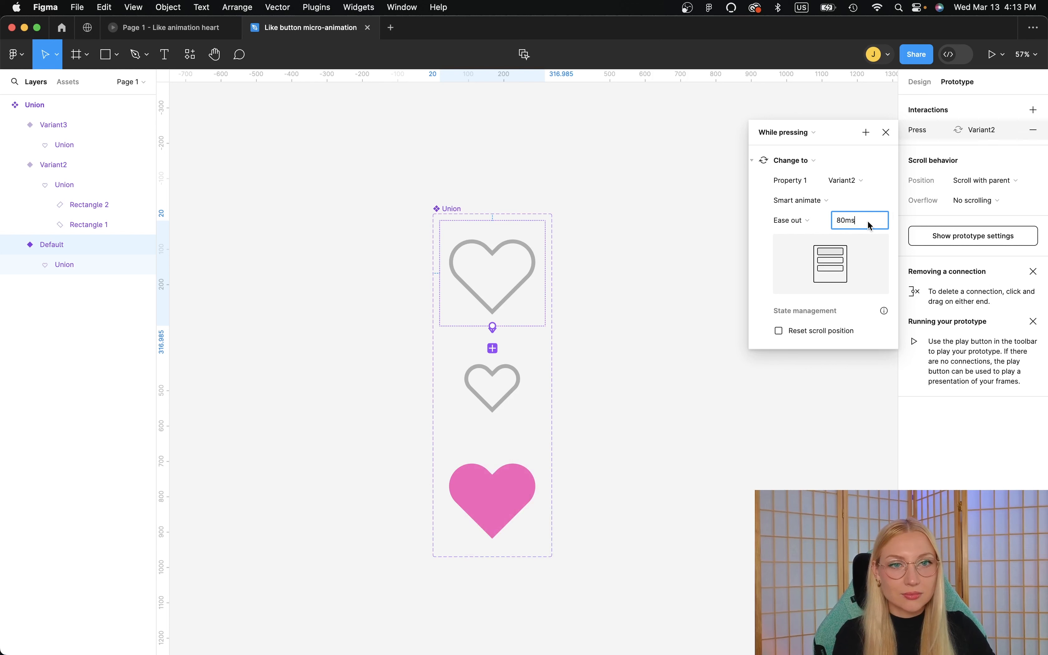
# Connect Variant2 to Variant3 with an On click, Smart animate interaction and set its easing to Bouncy.
pyautogui.press('Return')
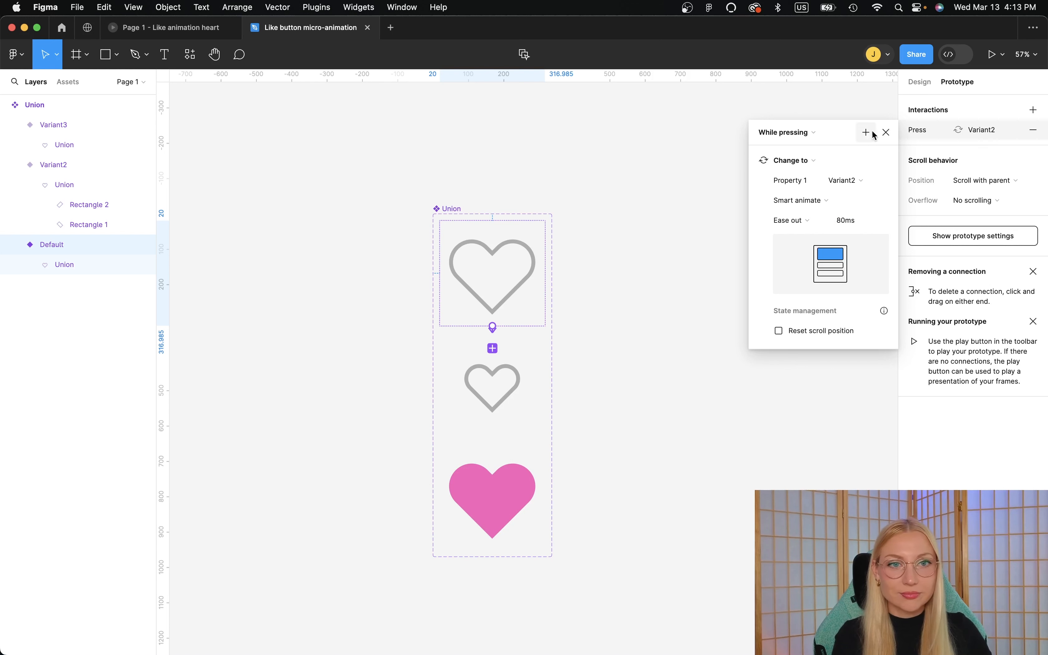
pyautogui.scroll(5, 493, 338)
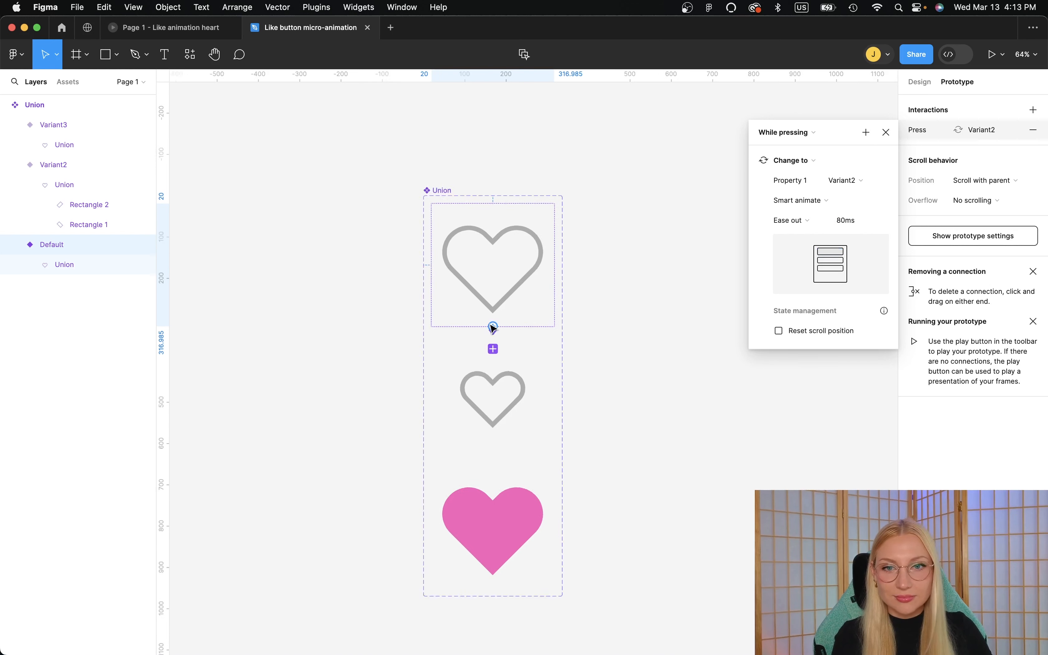
pyautogui.scroll(3, 498, 234)
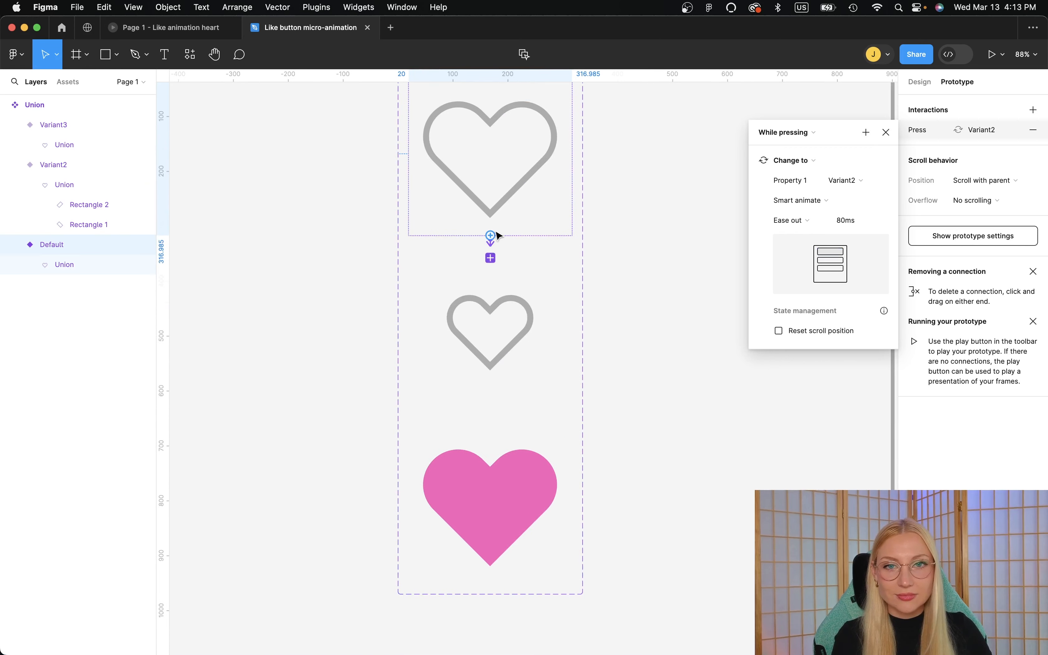
pyautogui.click(482, 299)
pyautogui.scroll(3, 482, 299)
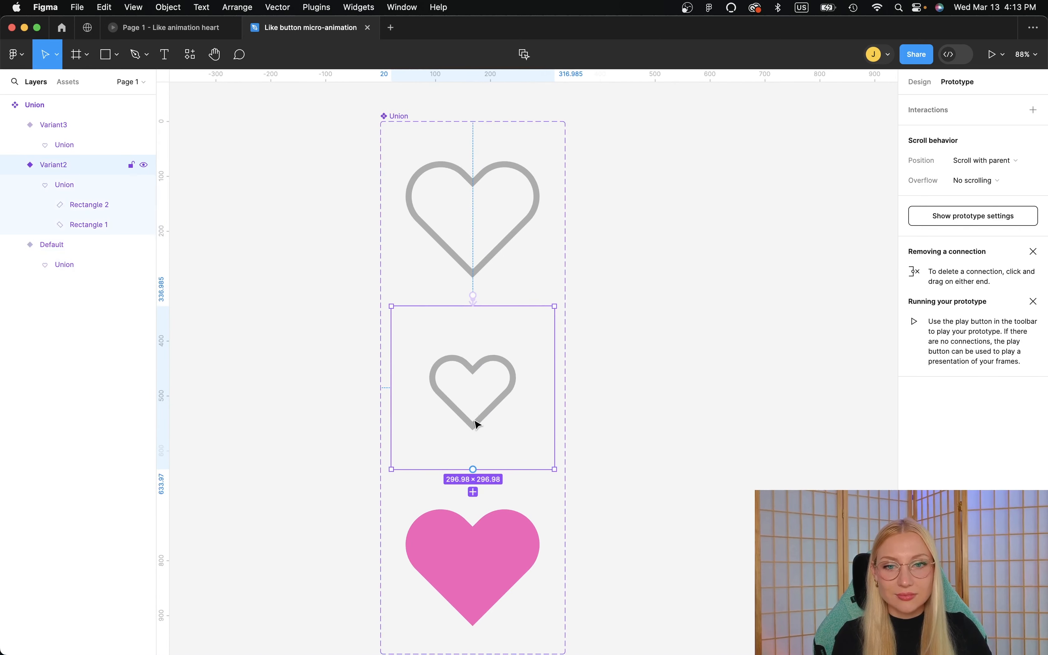
pyautogui.scroll(-5, 476, 422)
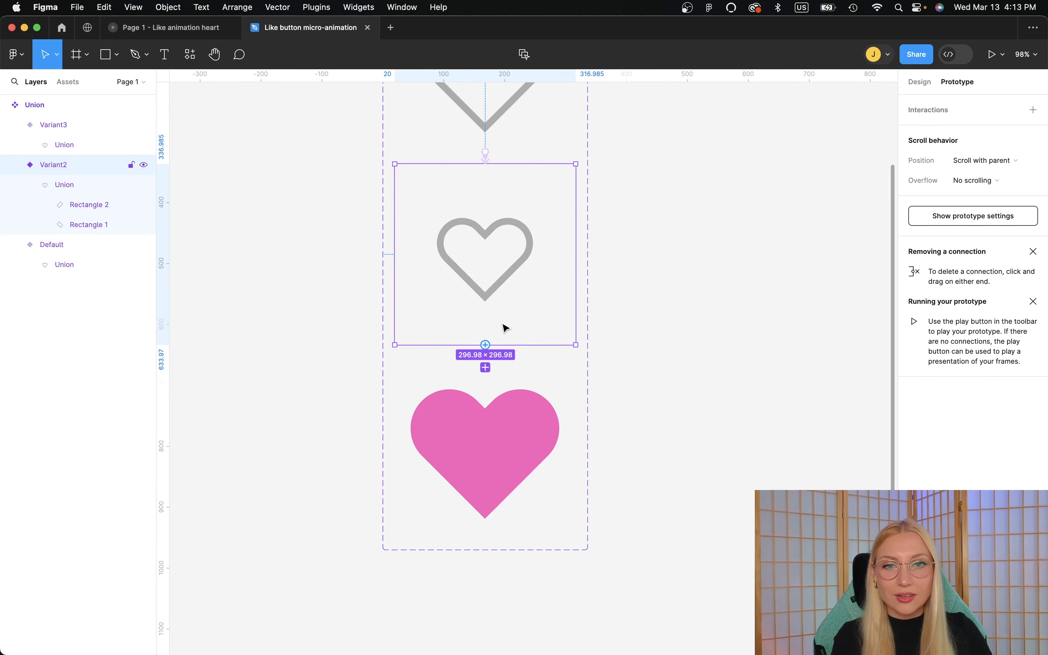
pyautogui.moveTo(575, 254); pyautogui.dragTo(524, 414)
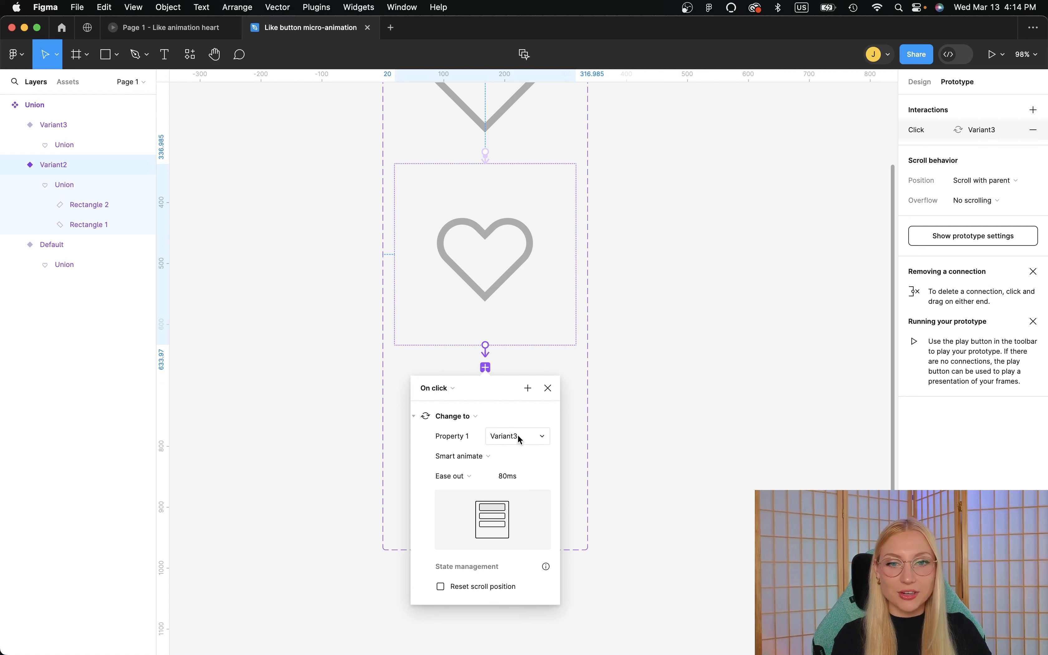
pyautogui.click(468, 475)
pyautogui.click(489, 607)
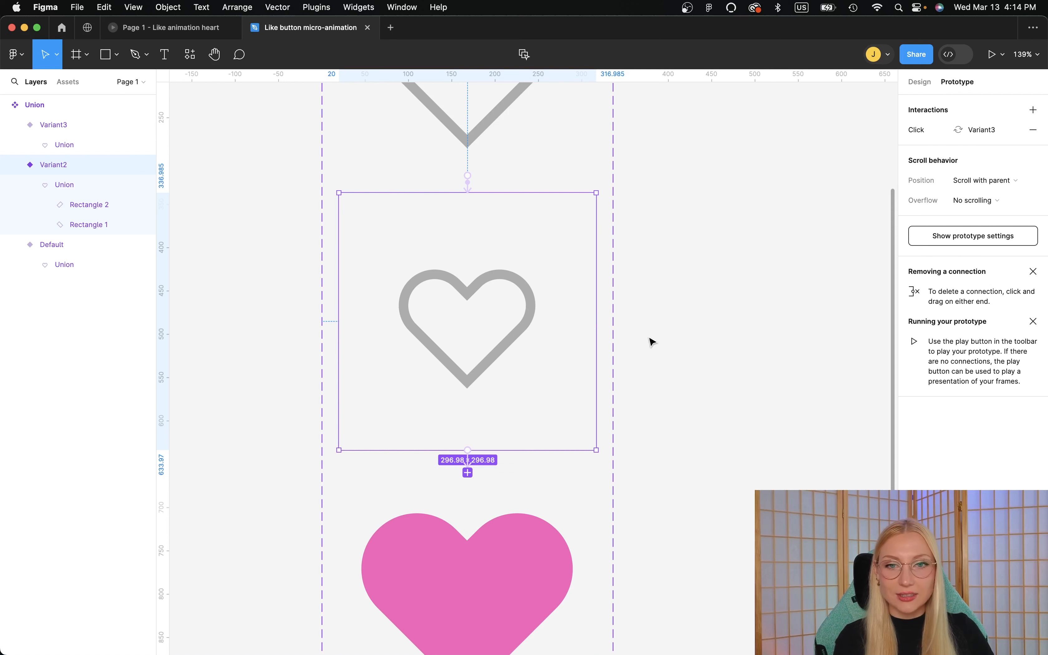
# Connect Variant3, the pink heart, back to the Default variant with an On click prototype interaction.
pyautogui.click(456, 585)
pyautogui.scroll(-5, 456, 585)
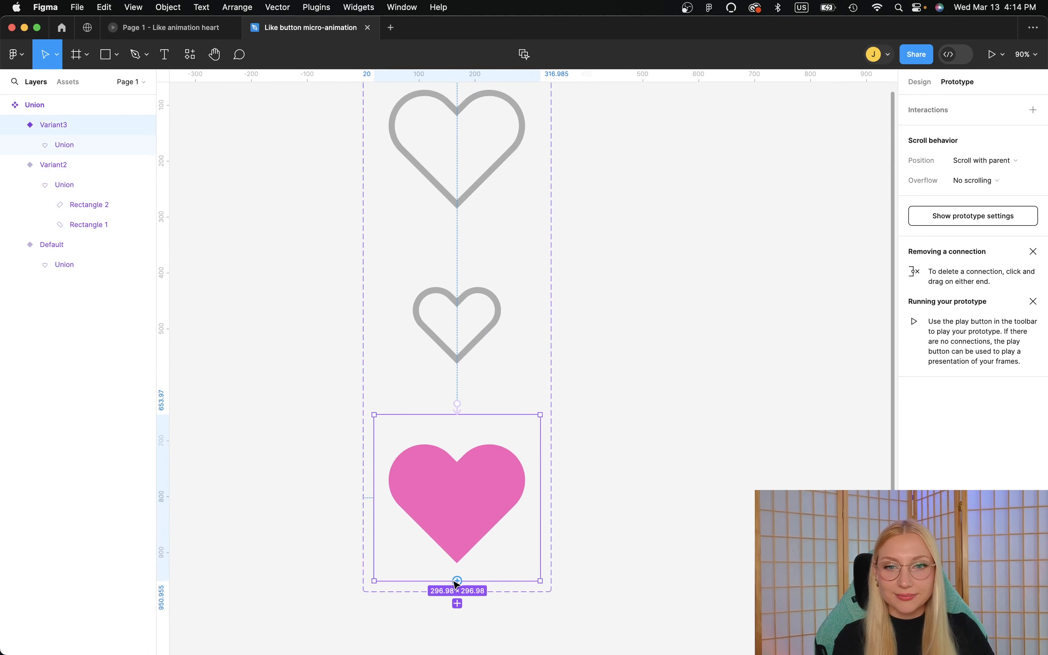
pyautogui.scroll(-3, 503, 475)
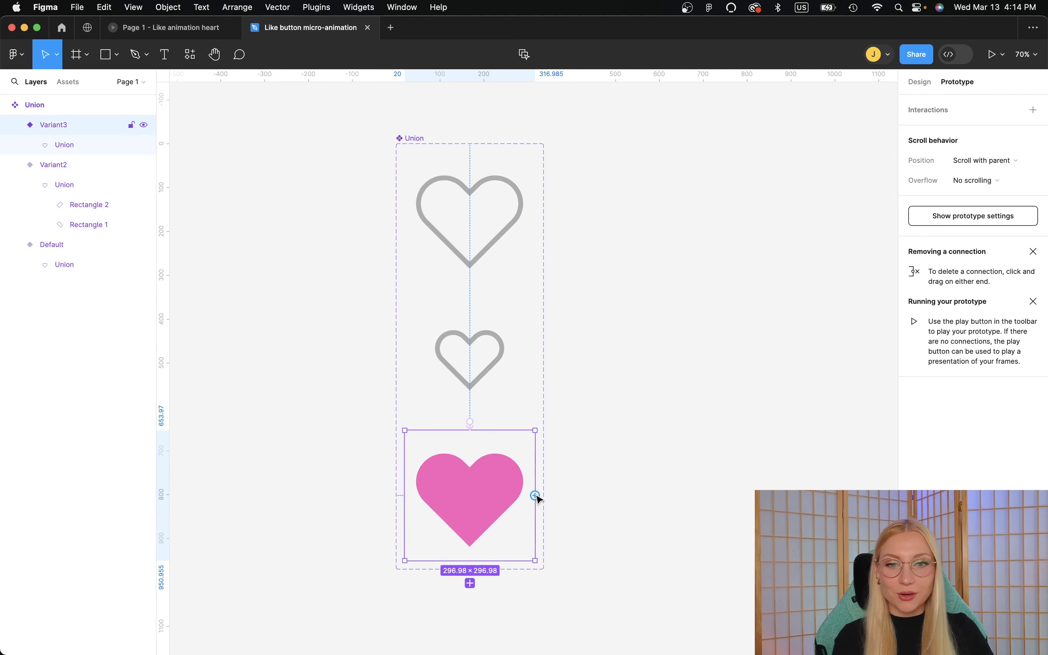
pyautogui.moveTo(536, 496); pyautogui.dragTo(507, 245)
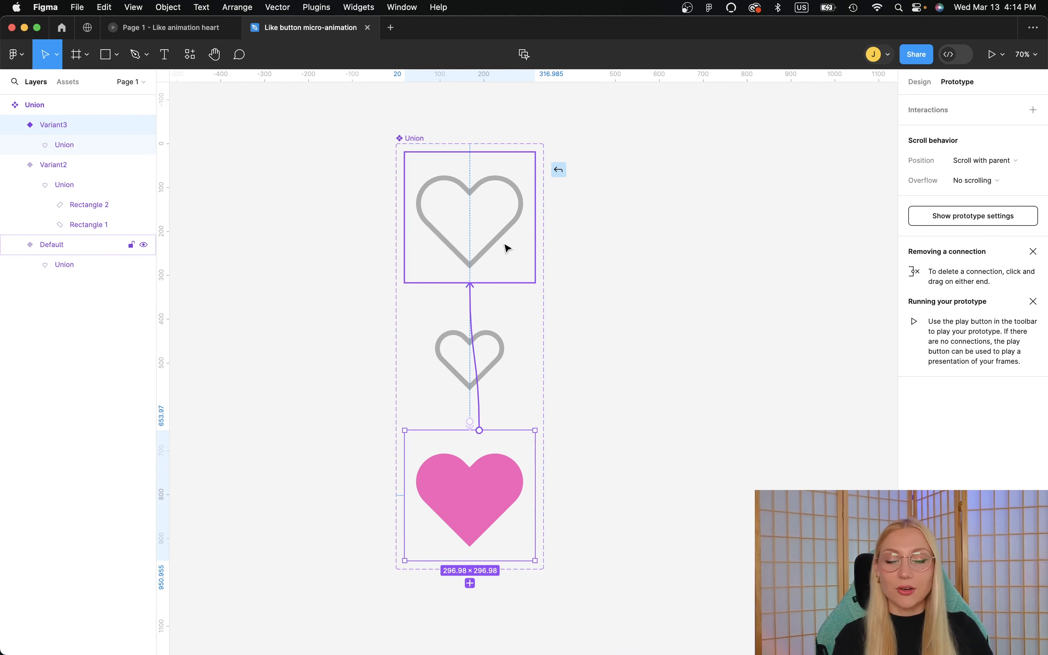
pyautogui.moveTo(509, 247)
pyautogui.mouseDown()
pyautogui.moveTo(573, 250)
pyautogui.moveTo(515, 244)
pyautogui.mouseUp()
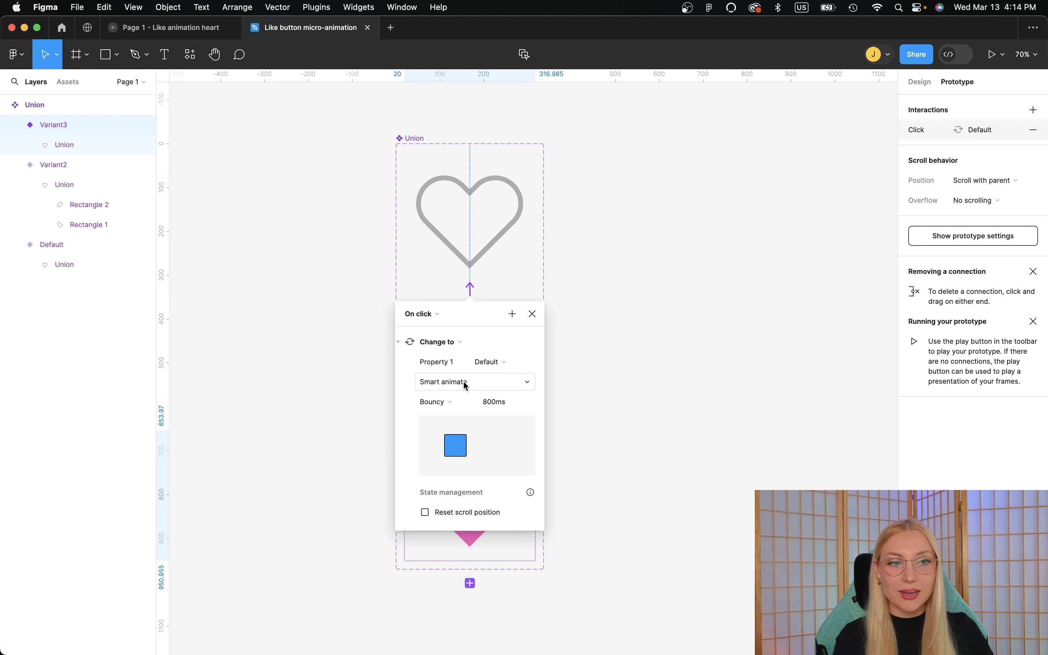
# Set the easing of Variant3's interaction to Ease out with a duration of 80 ms.
pyautogui.click(458, 403)
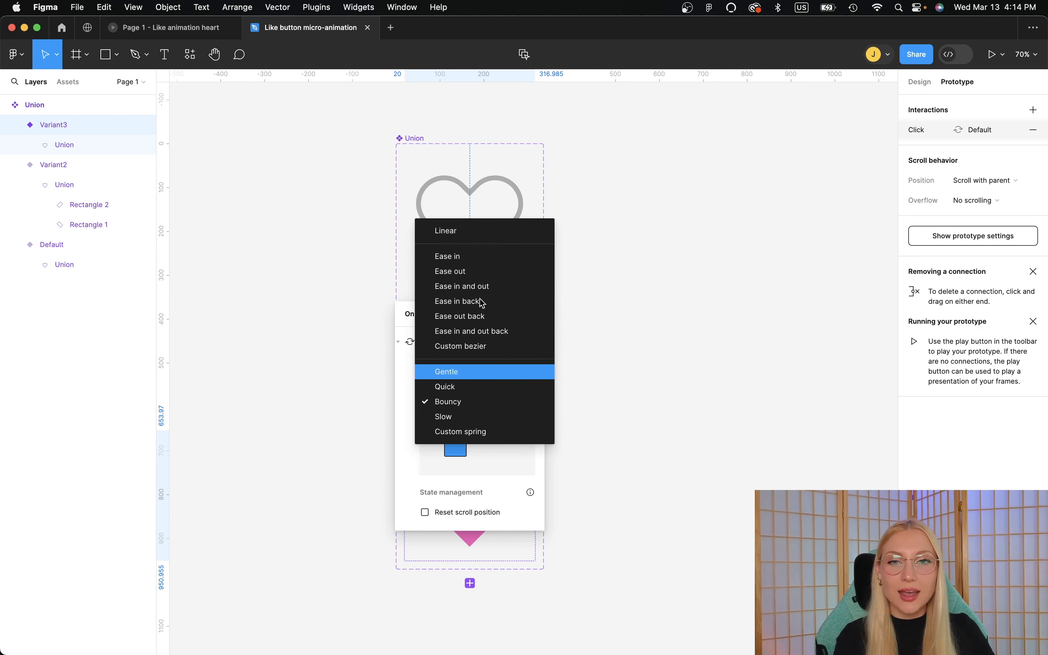
pyautogui.click(481, 272)
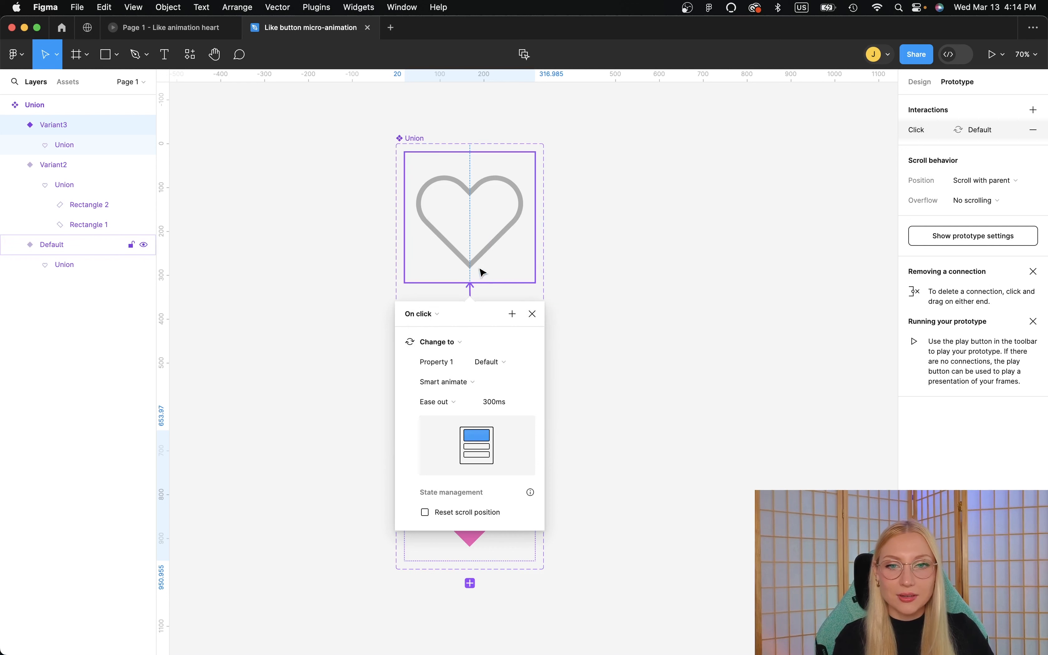
pyautogui.click(495, 402)
pyautogui.click(495, 402)
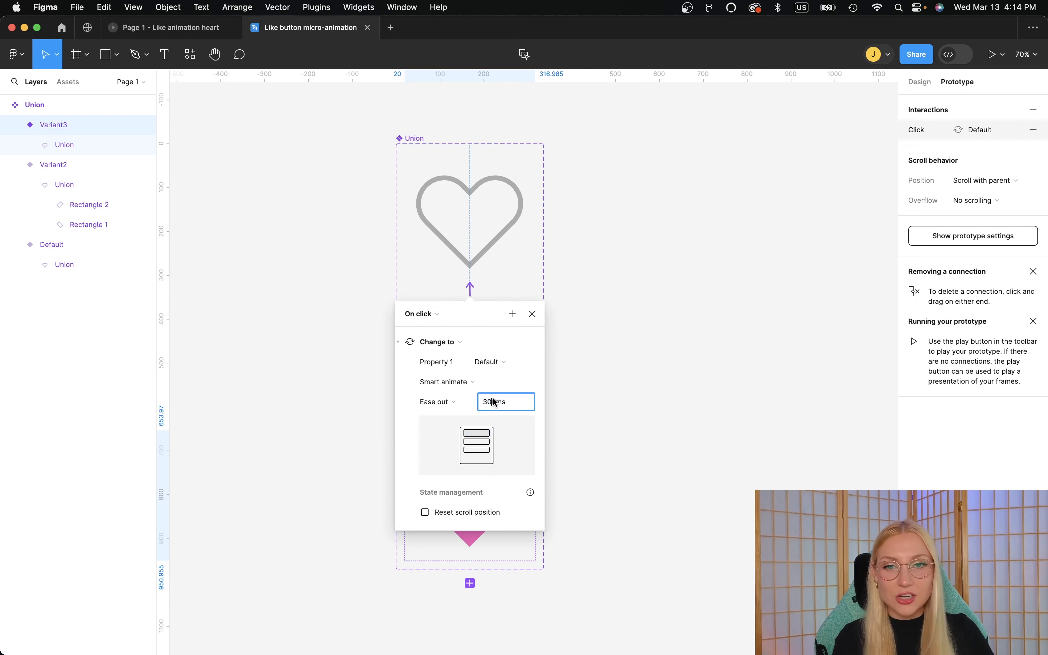
pyautogui.moveTo(492, 401); pyautogui.dragTo(480, 402)
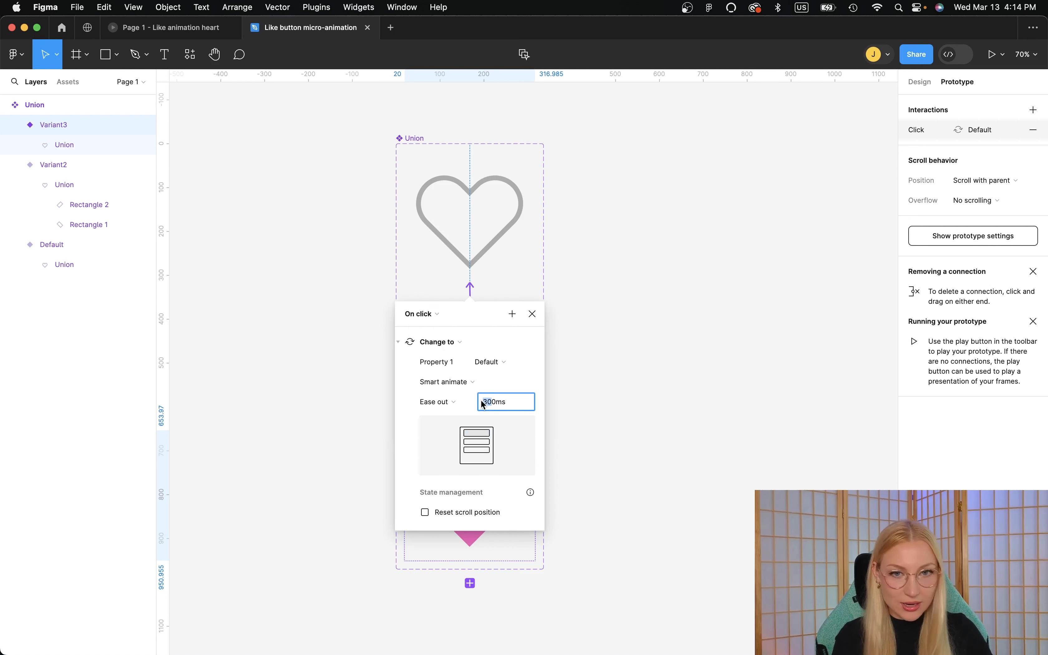
pyautogui.write('8')
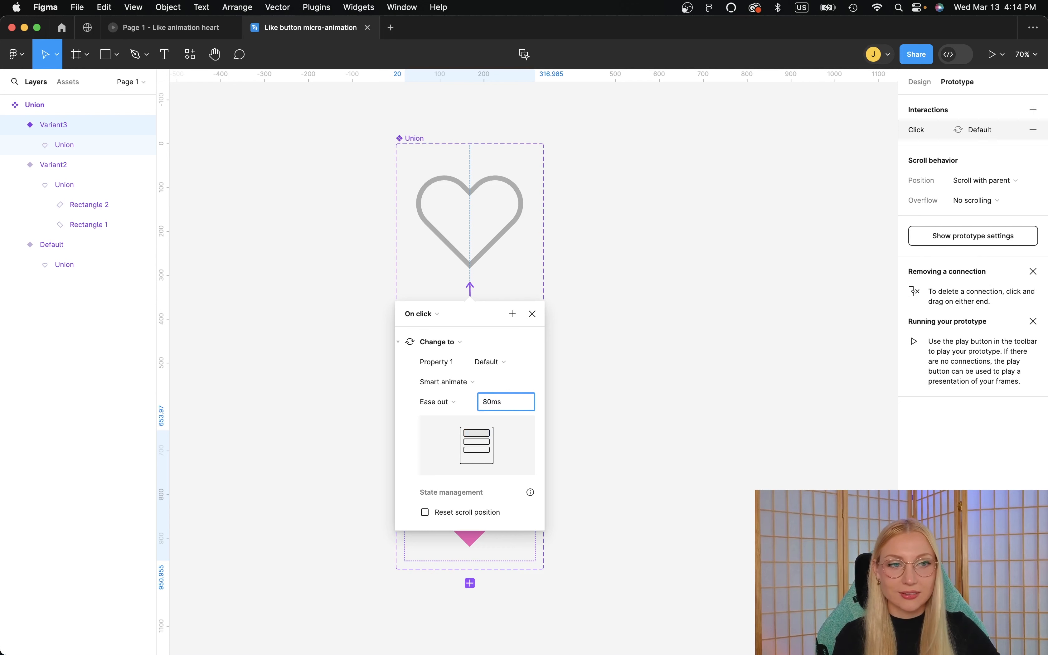
pyautogui.click(650, 326)
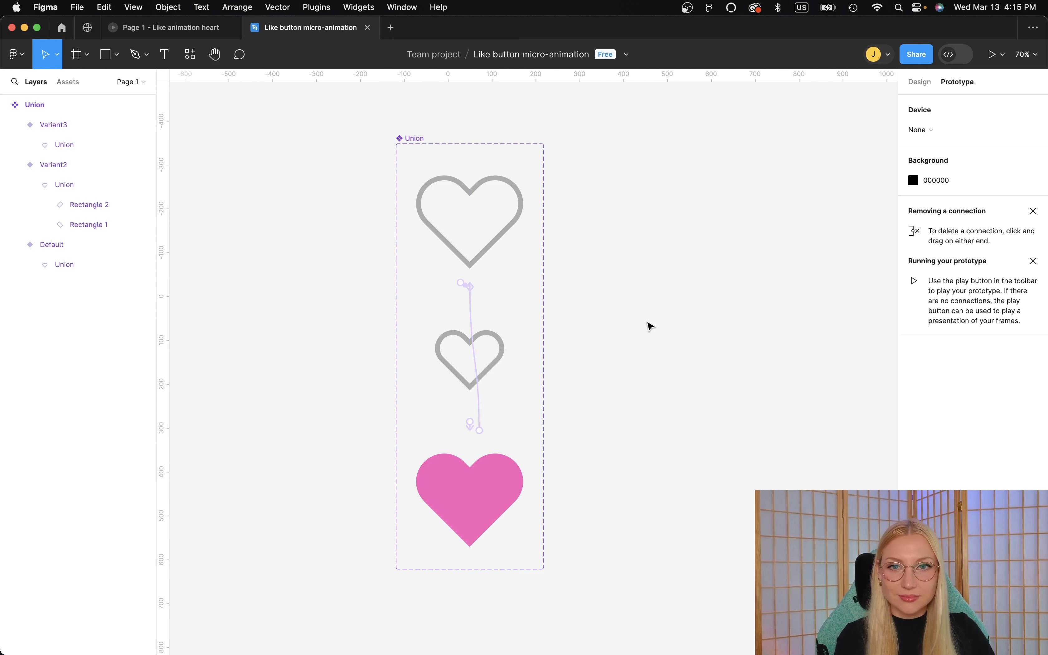
# Rename the component set containing the three hearts as Like button.
pyautogui.scroll(-5, 650, 325)
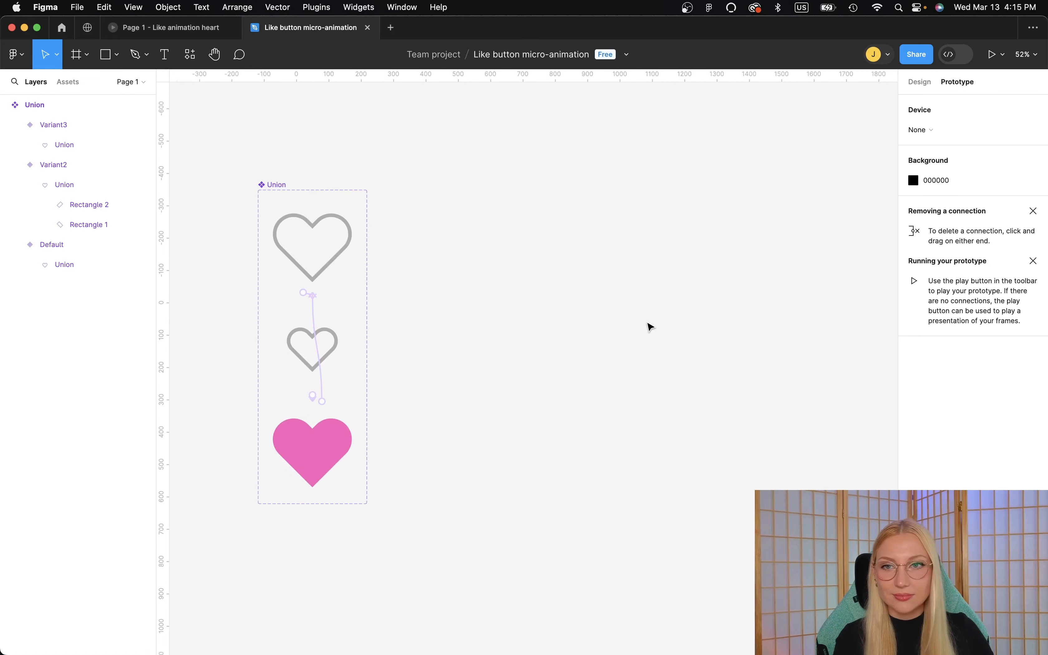
pyautogui.click(304, 182)
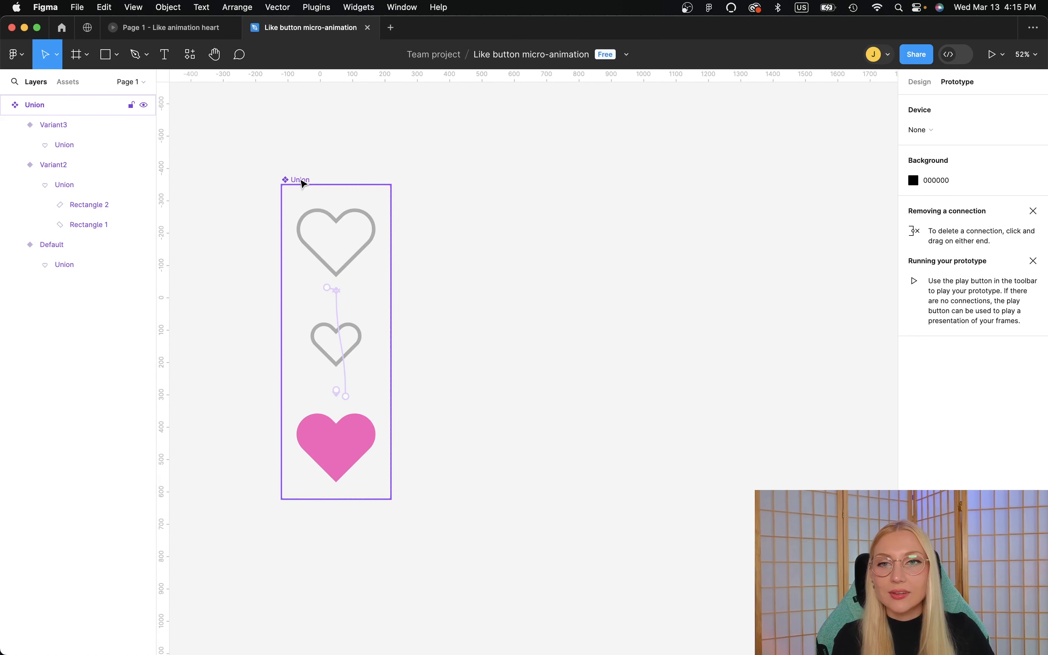
pyautogui.click(304, 183)
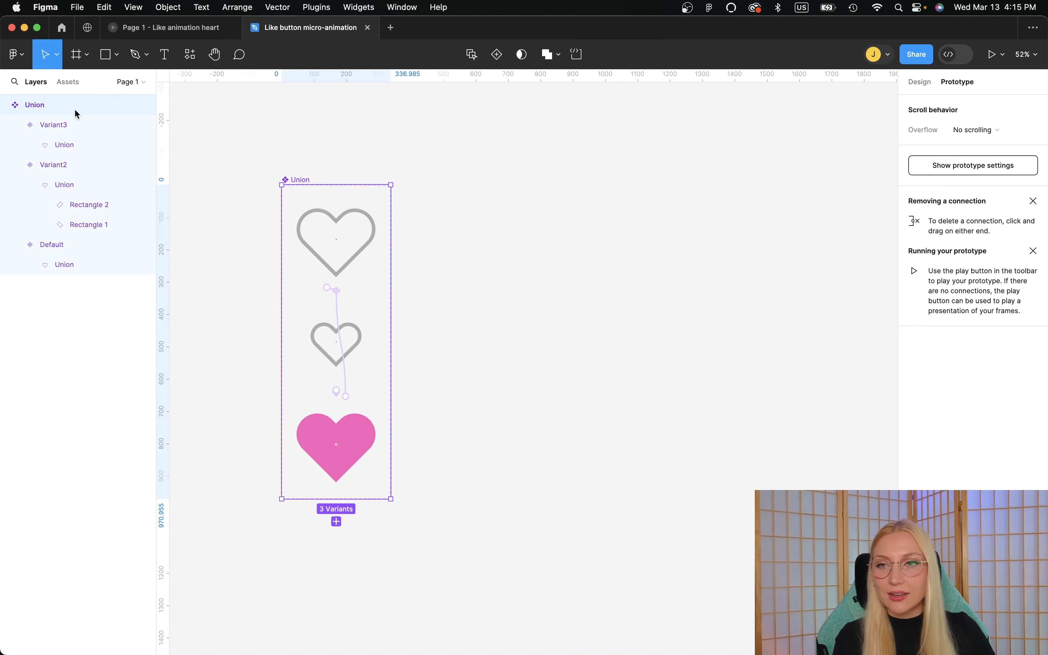
pyautogui.doubleClick(43, 106)
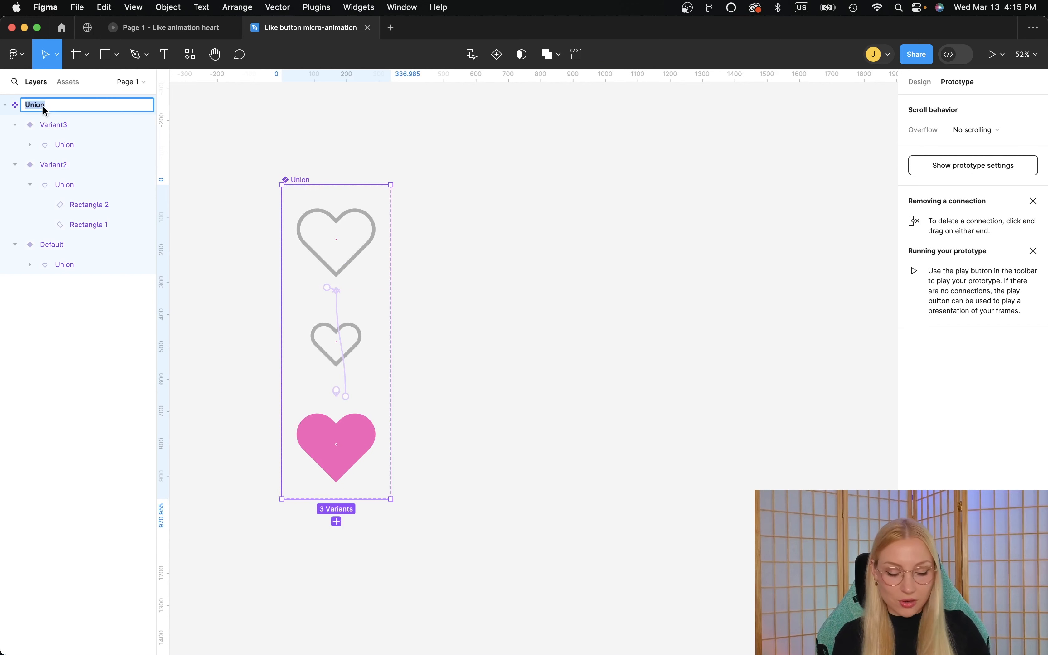
pyautogui.write('Like butt')
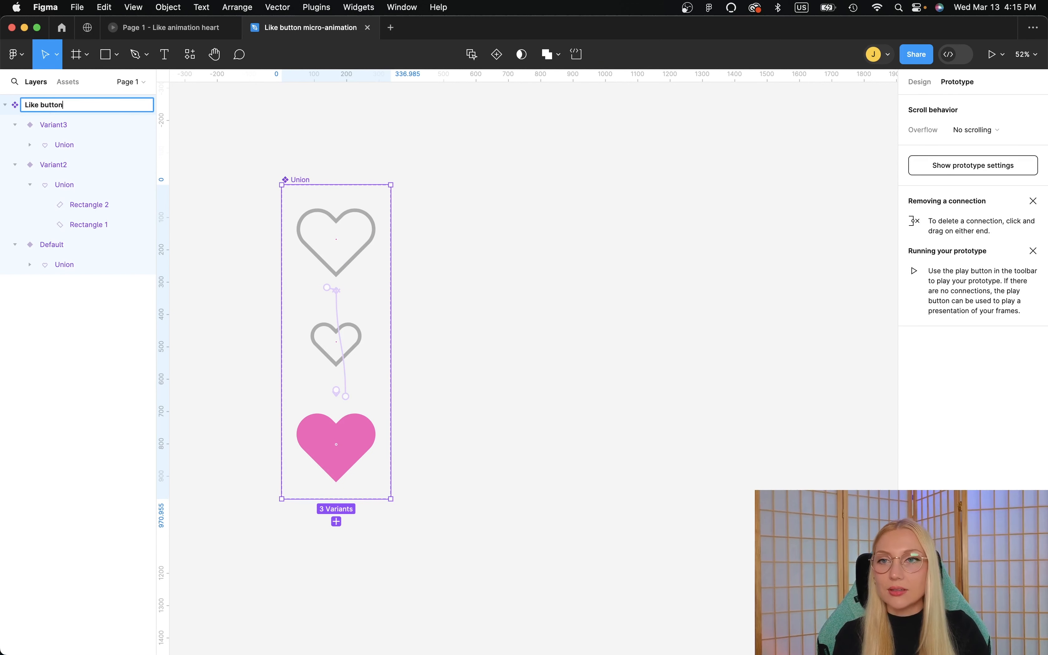
pyautogui.click(255, 108)
# Draw an empty frame about 1283 × 970 beside the Like button component set.
pyautogui.hscroll(5, 260, 121)
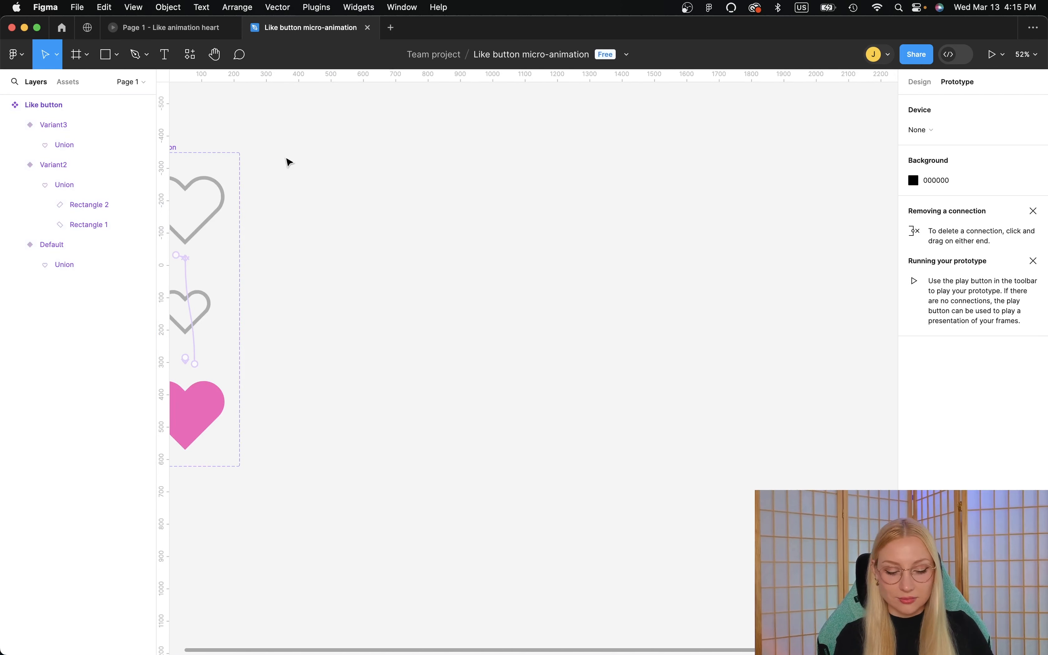
pyautogui.press('f')
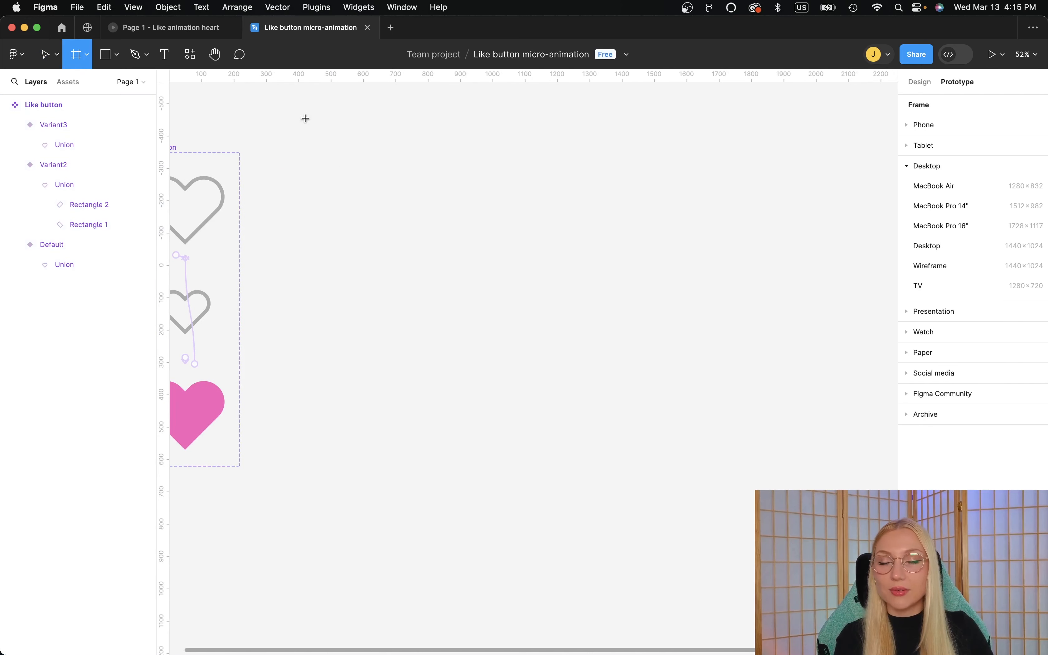
pyautogui.moveTo(282, 152); pyautogui.dragTo(697, 466)
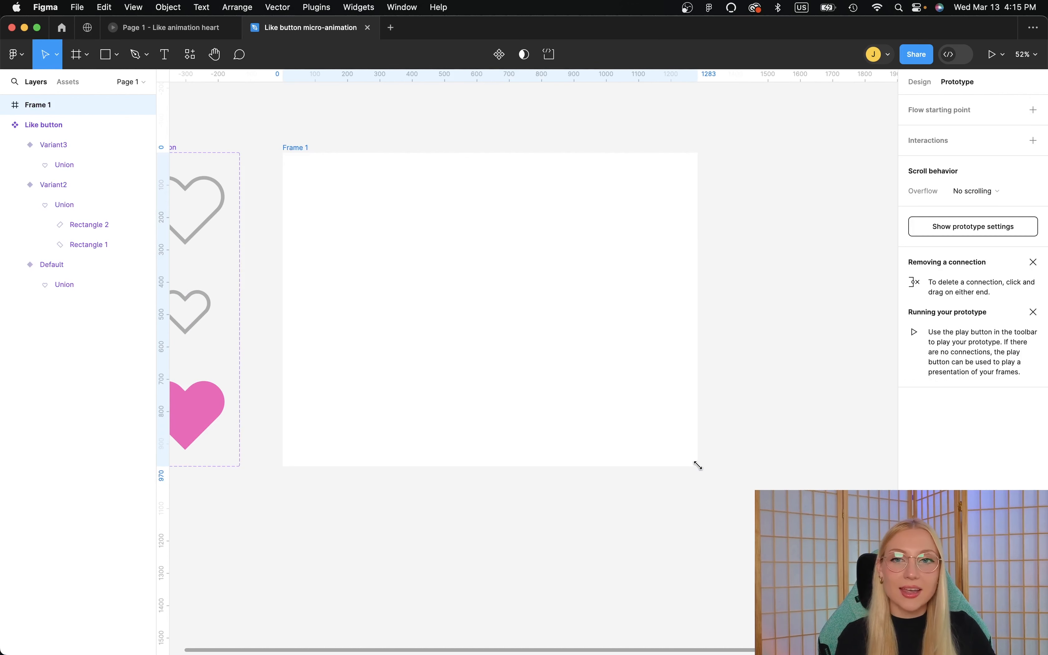
pyautogui.hscroll(-4, 492, 259)
pyautogui.hscroll(2, 514, 181)
pyautogui.scroll(-3, 515, 181)
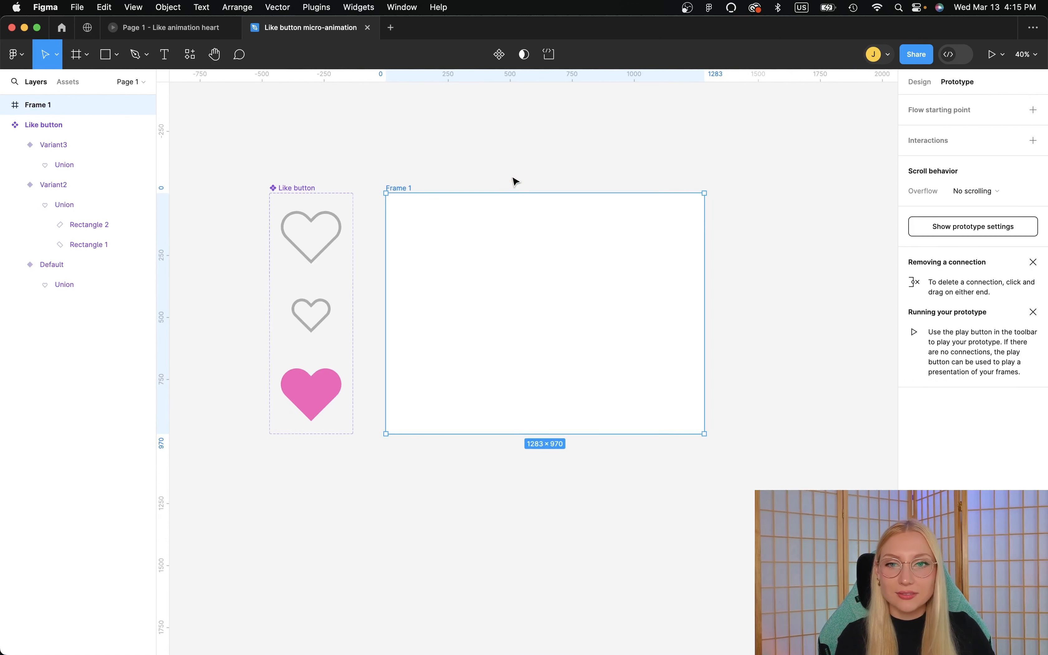
pyautogui.click(515, 181)
# Place an instance of the Like button local component in the middle of Frame 1.
pyautogui.click(55, 83)
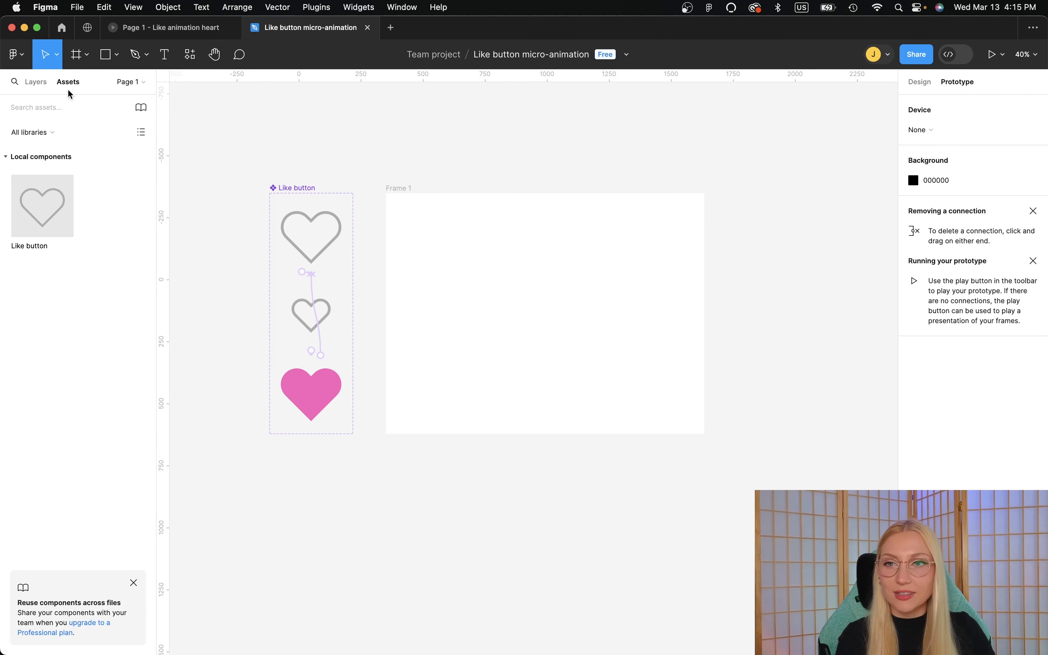
pyautogui.moveTo(50, 216); pyautogui.dragTo(550, 302)
pyautogui.click(547, 224)
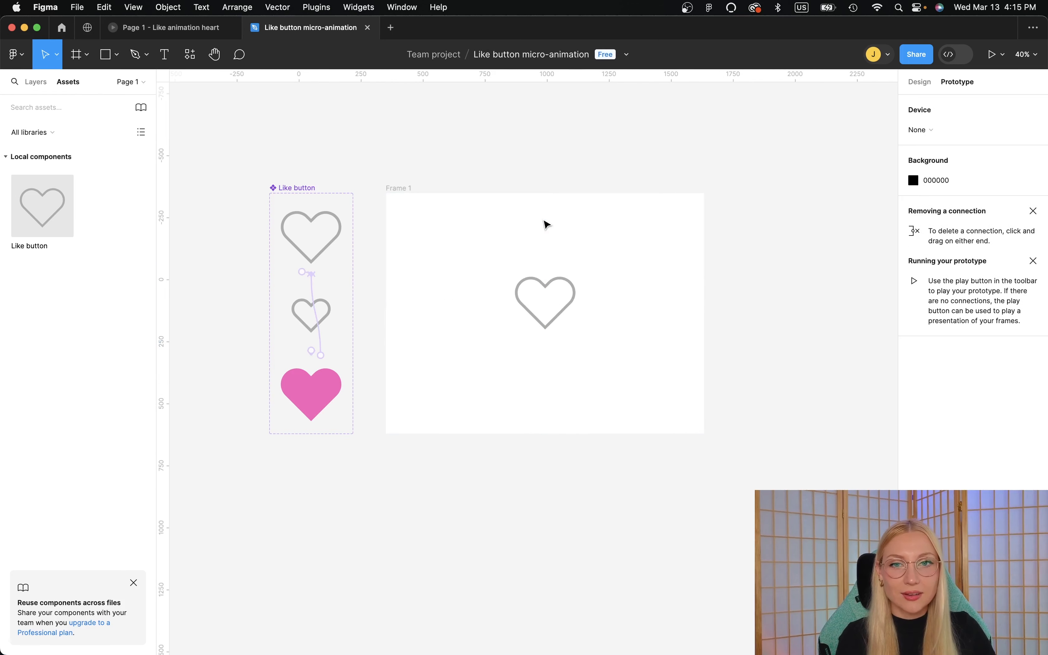
# Add a flow starting point to Frame 1 and present the prototype.
pyautogui.scroll(-1, 547, 225)
pyautogui.hscroll(-1, 547, 225)
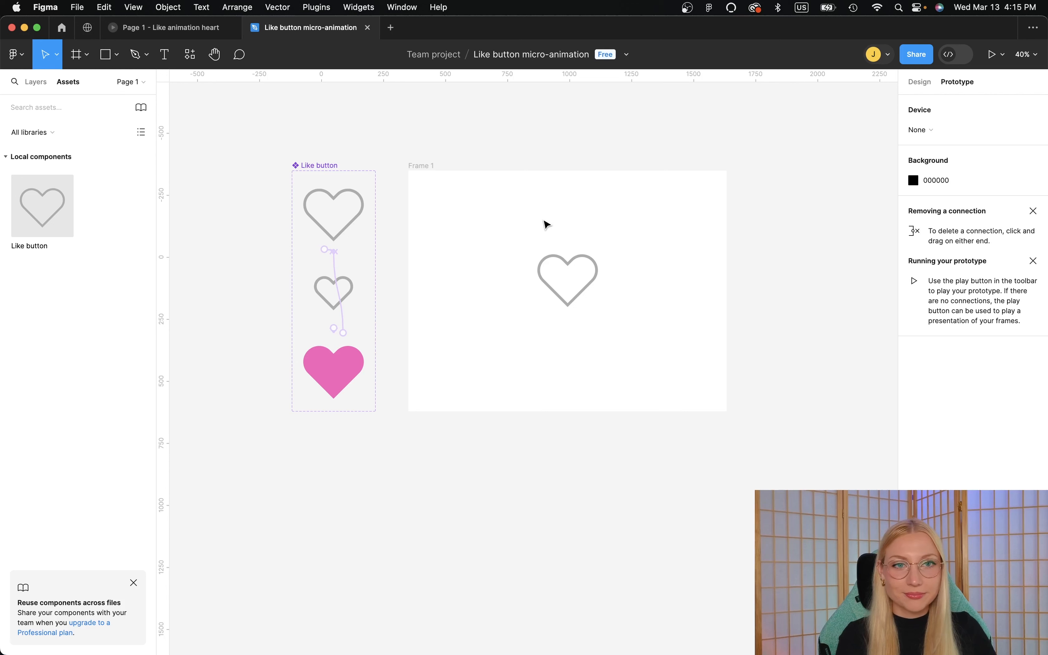
pyautogui.click(427, 169)
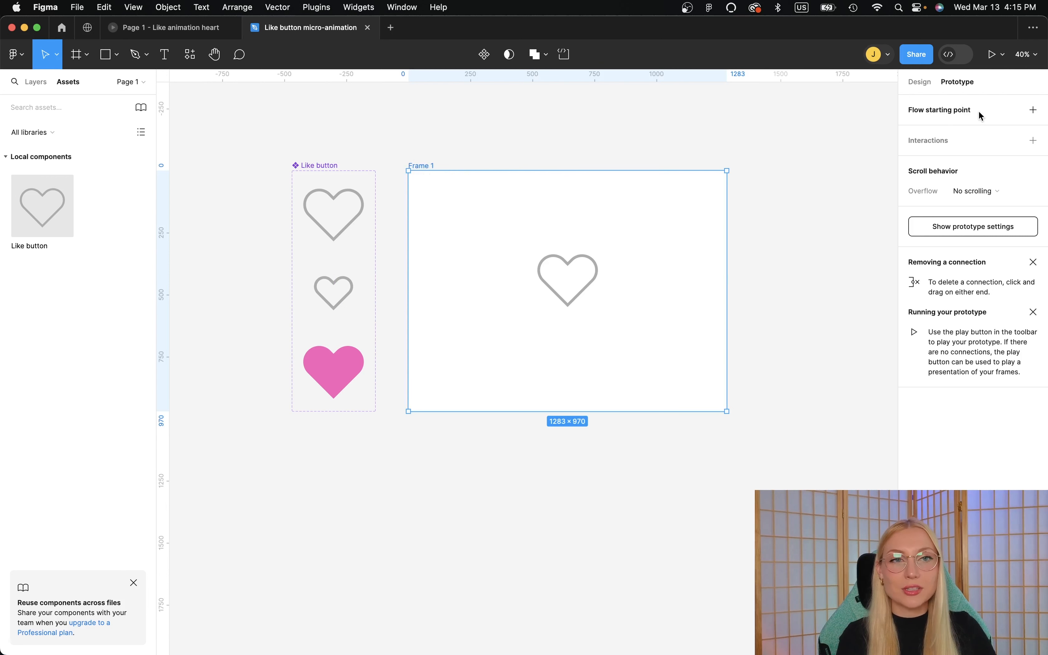
pyautogui.click(1006, 113)
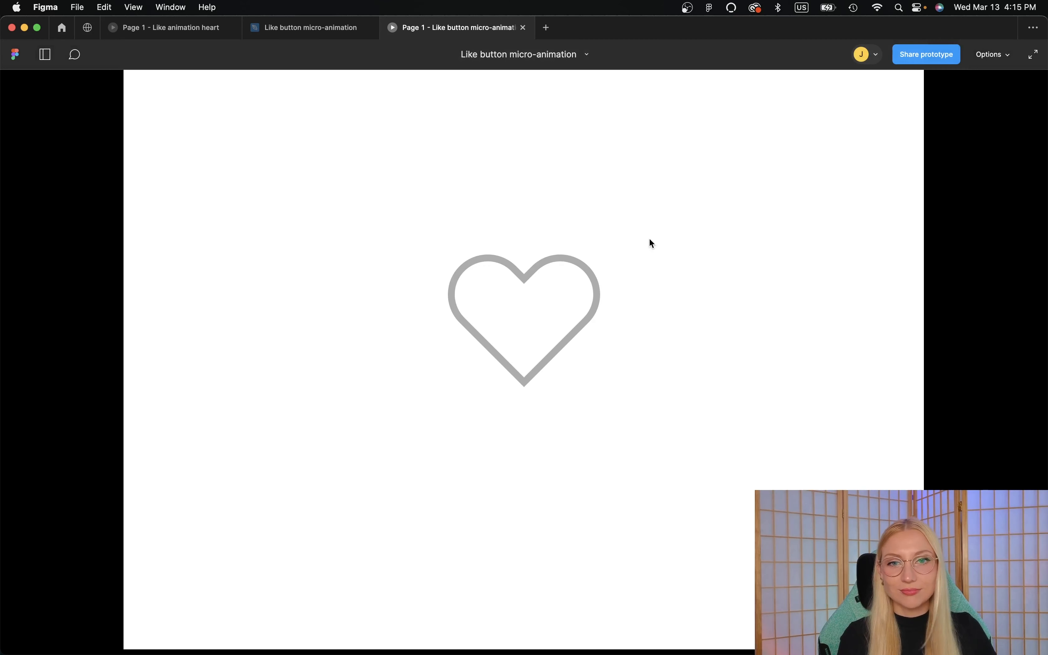
# Test the heart's like and unlike animation several times in the running prototype.
pyautogui.click(534, 344)
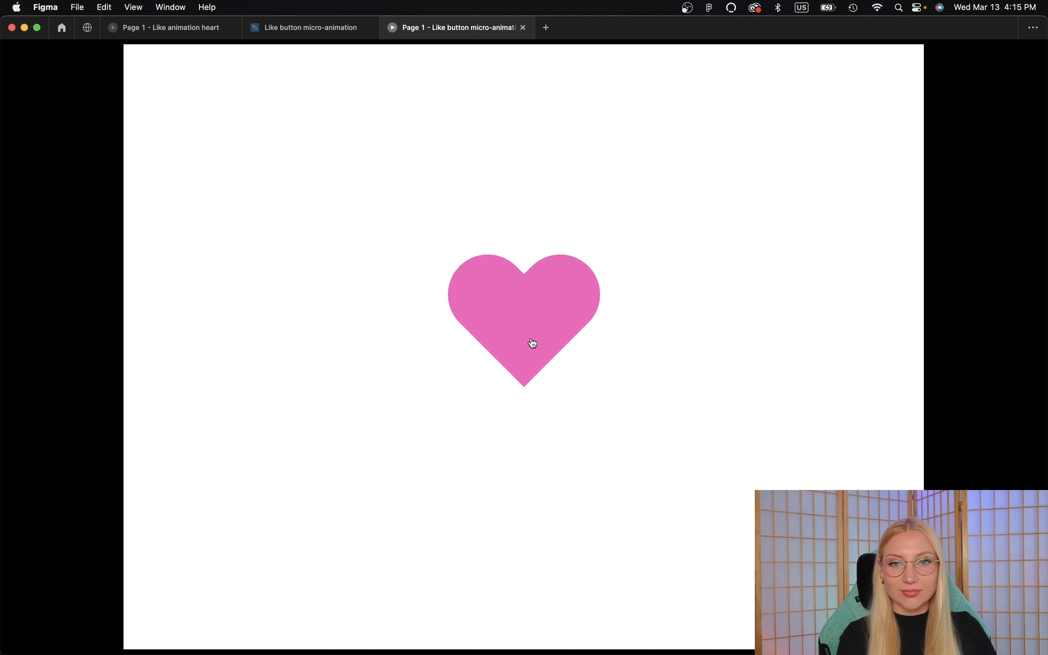
pyautogui.click(533, 343)
pyautogui.click(550, 322)
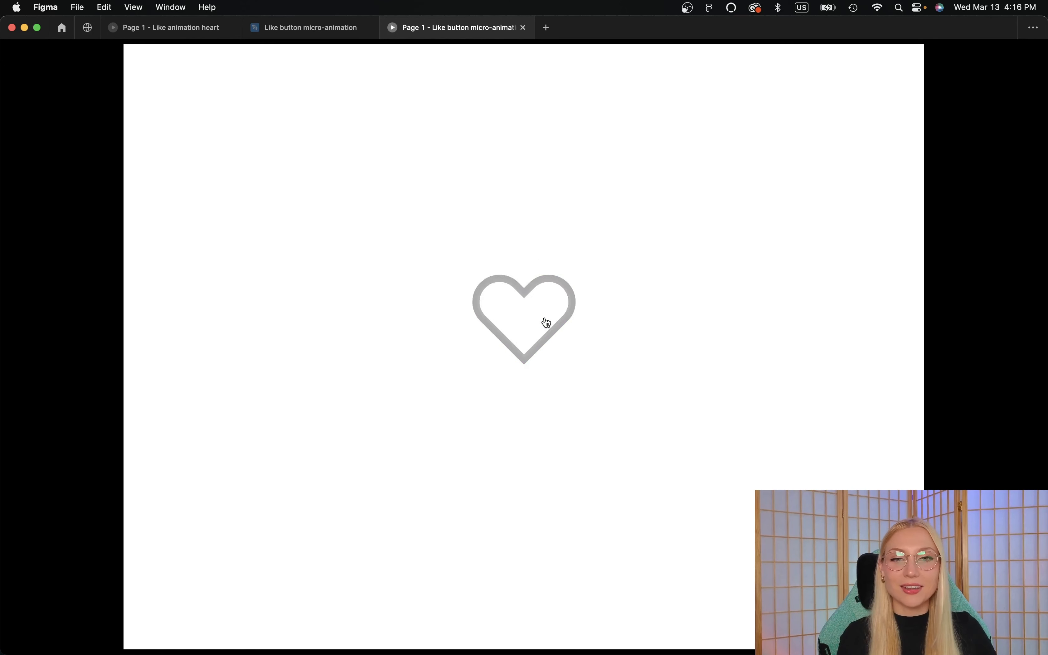
pyautogui.click(569, 344)
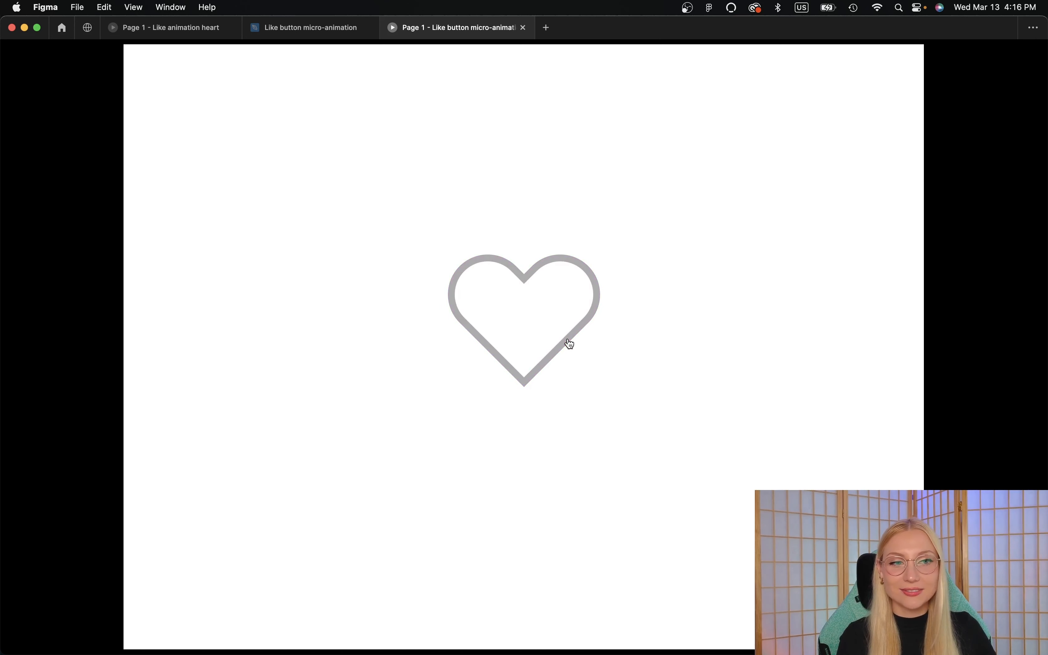
pyautogui.click(537, 312)
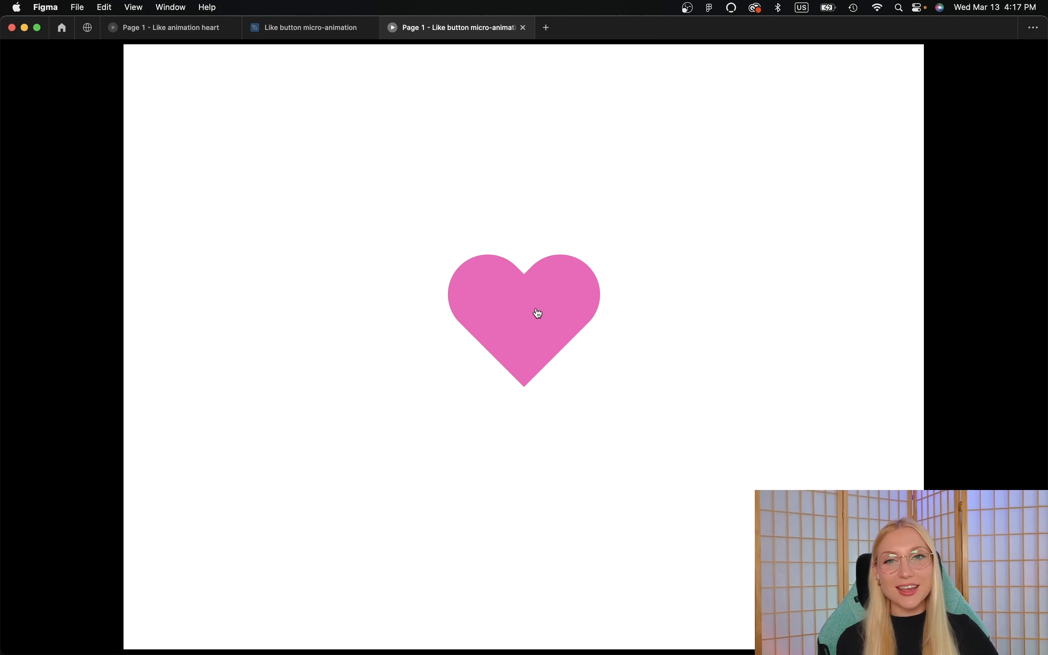